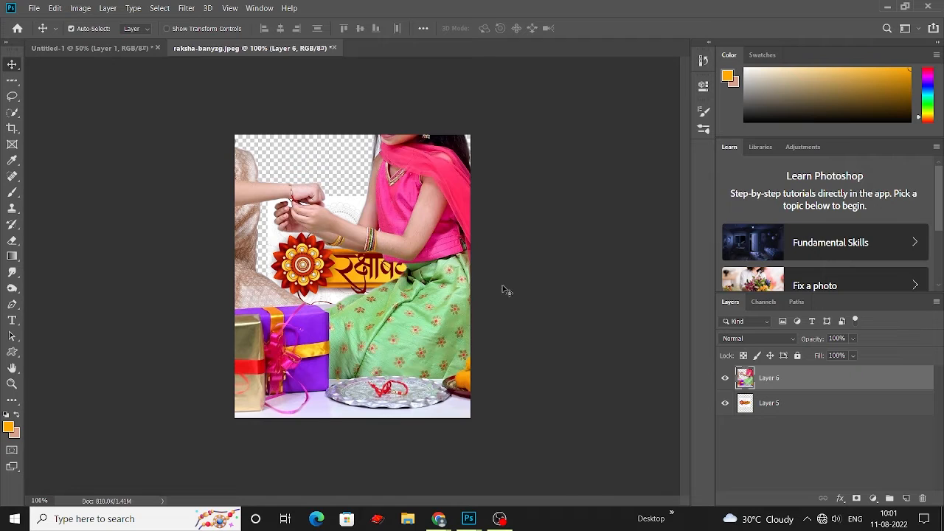
- Convert the photo of the two children on Layer 6 to a smart object and shift it down on the canvas
right_click(809, 378)
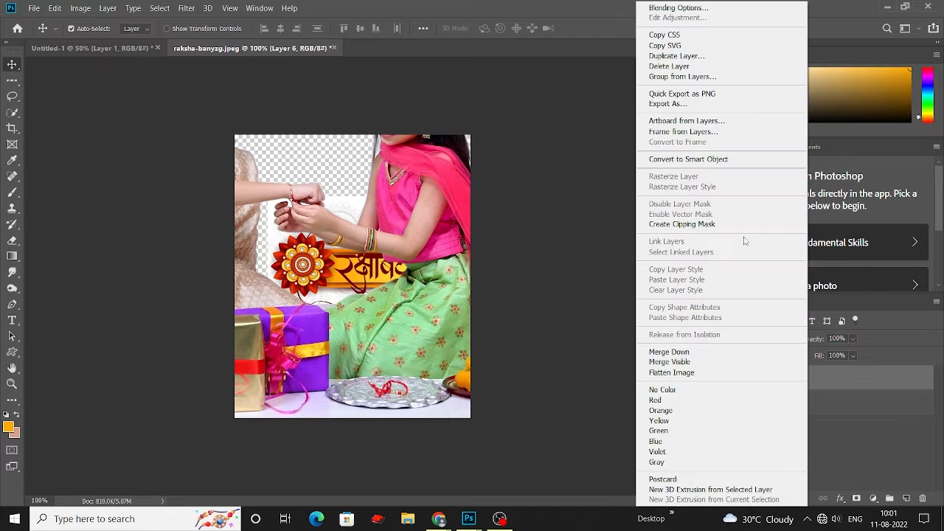
left_click(705, 162)
left_click_drag(424, 194, 425, 215)
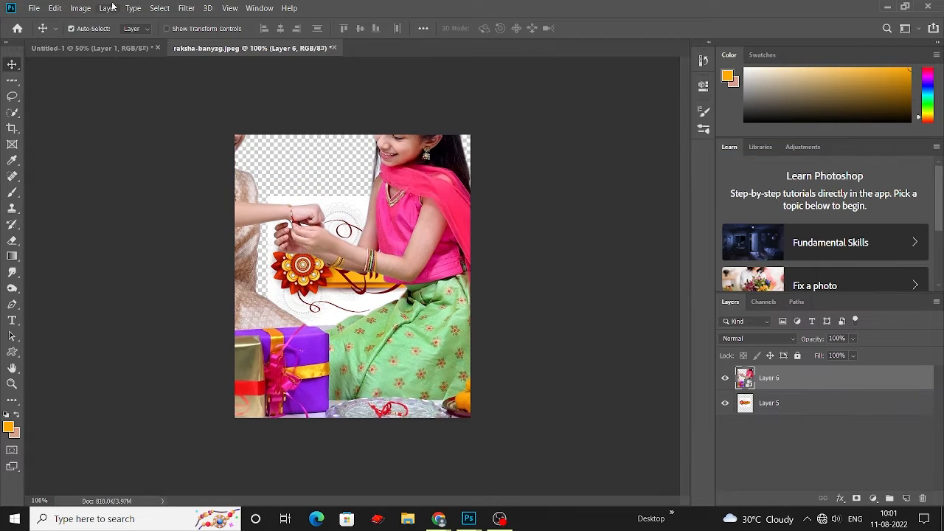
- Scale the children's photo down proportionally until it fits the canvas width, and place it in the lower part of the canvas
left_click(54, 8)
left_click(120, 263)
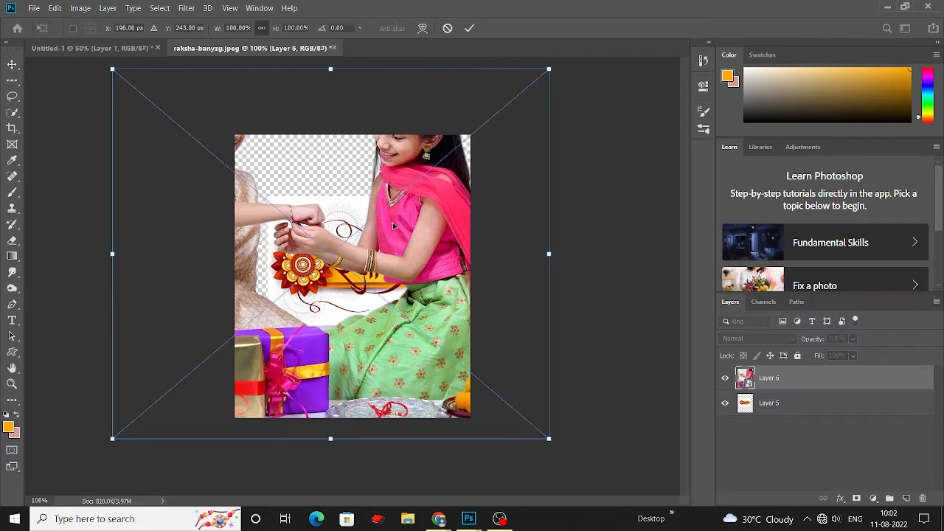
left_click_drag(112, 69, 263, 198)
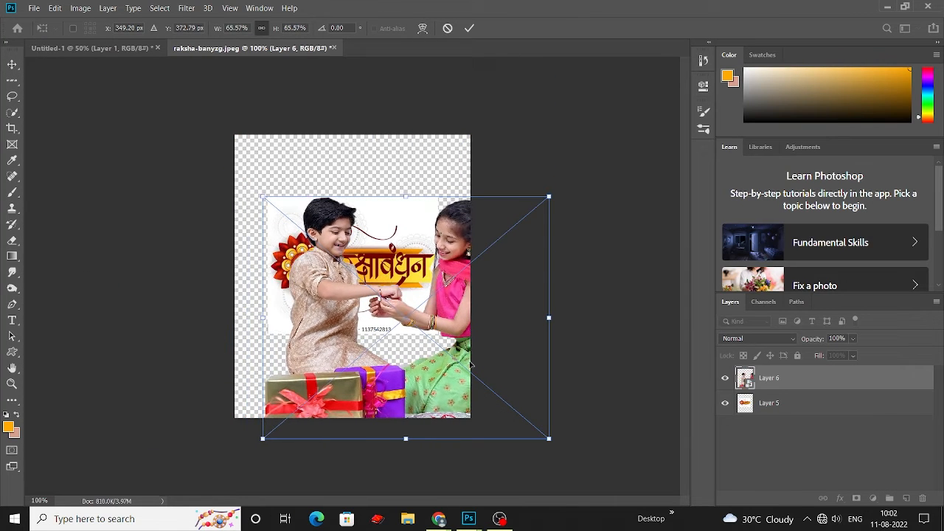
left_click_drag(549, 439, 483, 383)
left_click_drag(422, 330, 398, 363)
left_click(12, 63)
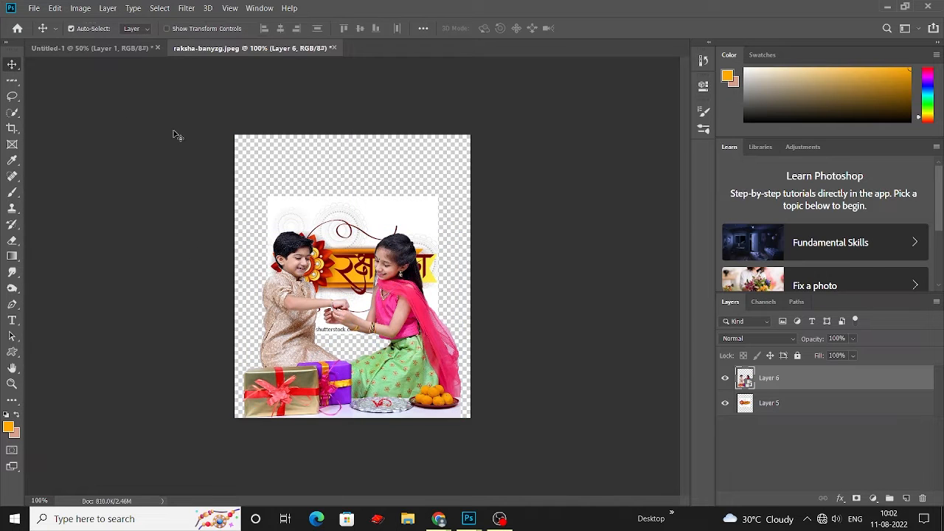
- Separate the banner from the children so it sits above their hands, and stack Layer 5 above Layer 6
left_click_drag(377, 224, 413, 244)
scroll(352, 250, "up", 2)
left_click_drag(804, 406, 810, 366)
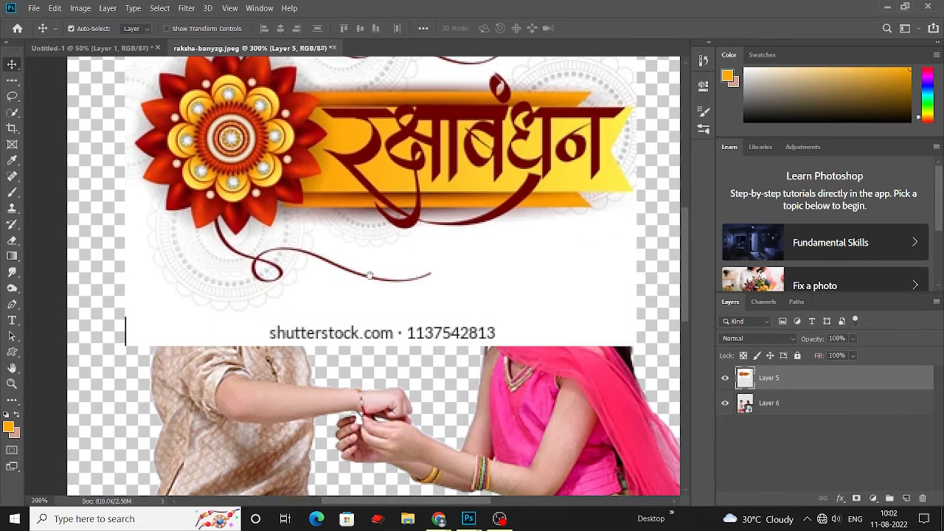
- Delete the stock-site caption strip beneath the banner artwork using rectangular marquee selections
left_click_drag(369, 276, 368, 262)
left_click(12, 80)
right_click(12, 80)
left_click(59, 79)
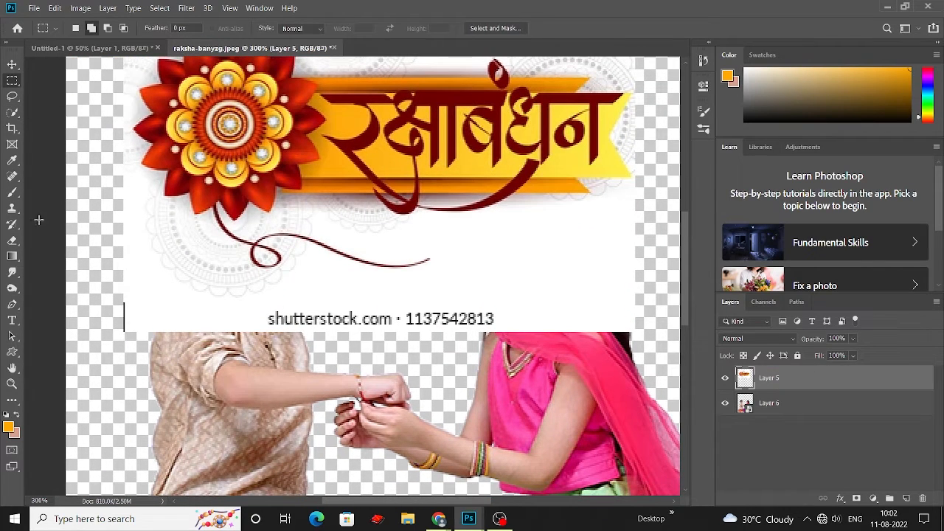
left_click_drag(79, 290, 131, 375)
left_click_drag(116, 311, 573, 408)
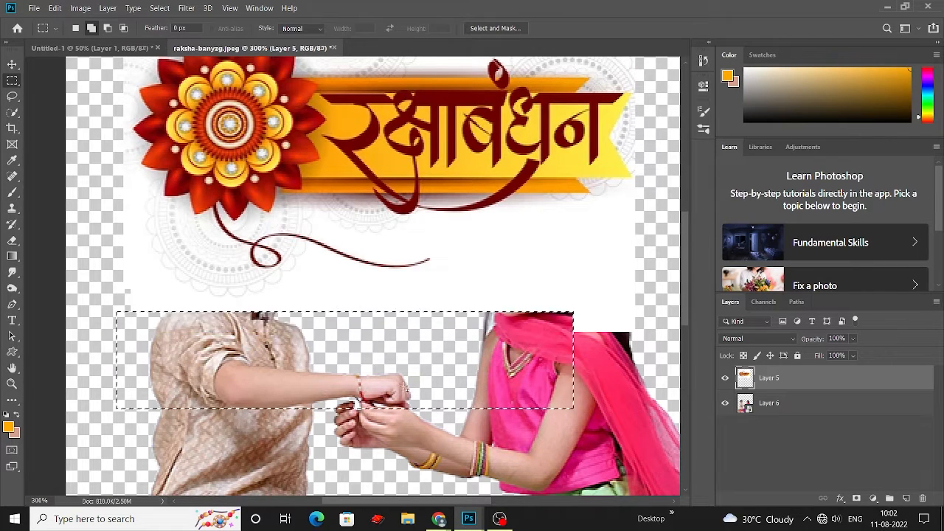
- Erase a patch of the pale pattern above the flower with the Magic Eraser, and set its tolerance to 50
scroll(421, 290, "up", 3)
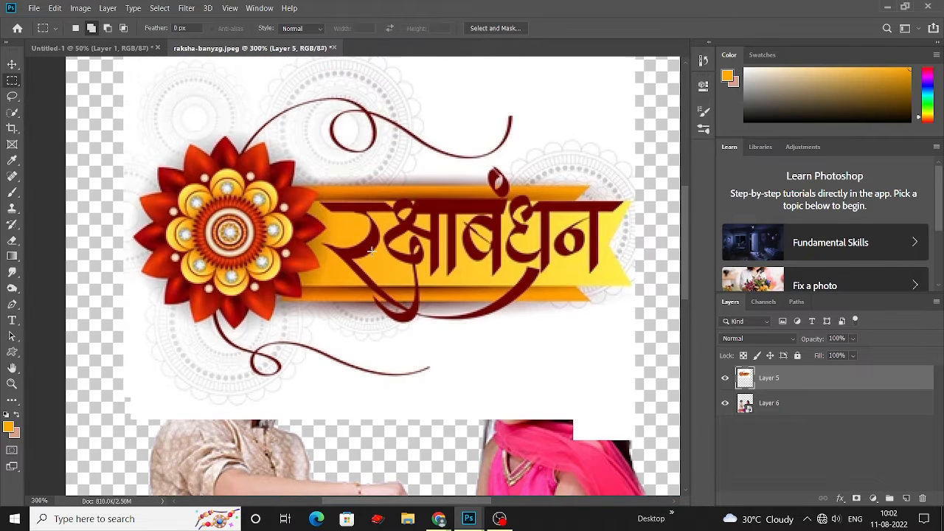
key("e")
right_click(8, 239)
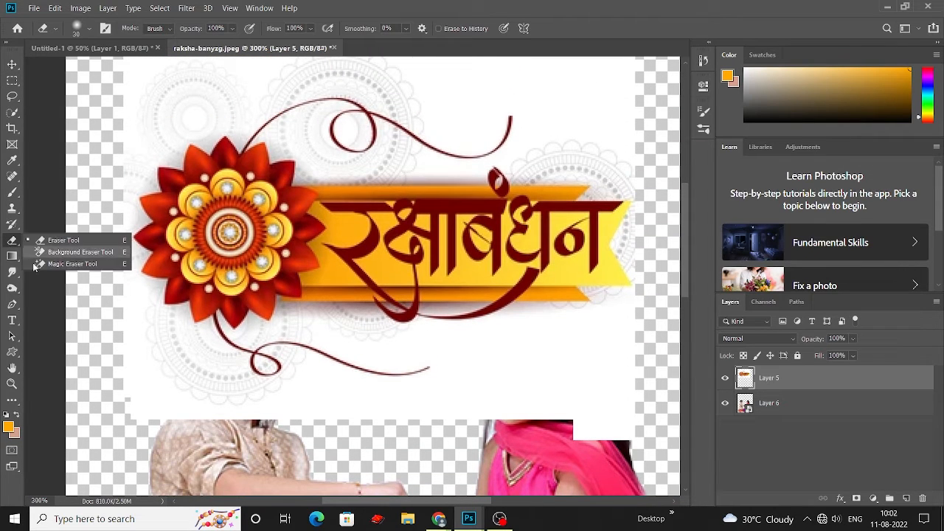
left_click(40, 270)
right_click(12, 256)
right_click(12, 241)
left_click(58, 266)
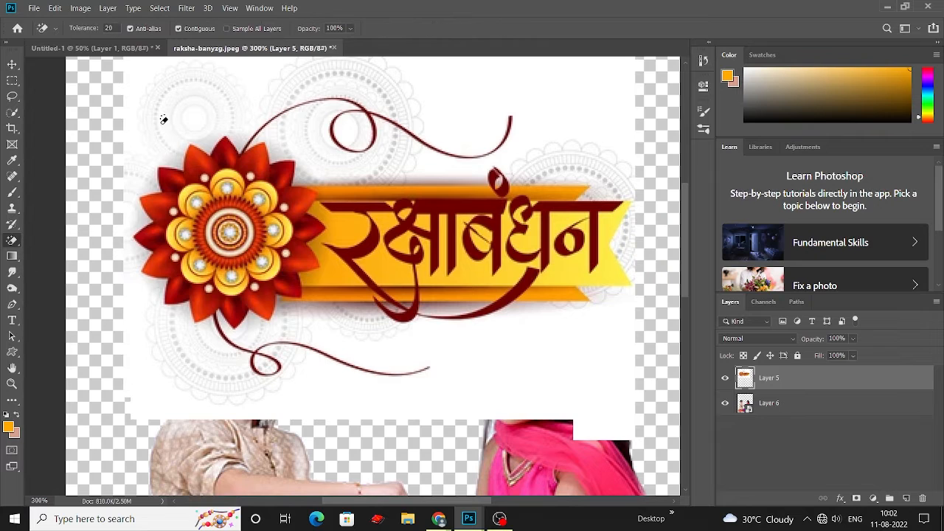
left_click(157, 105)
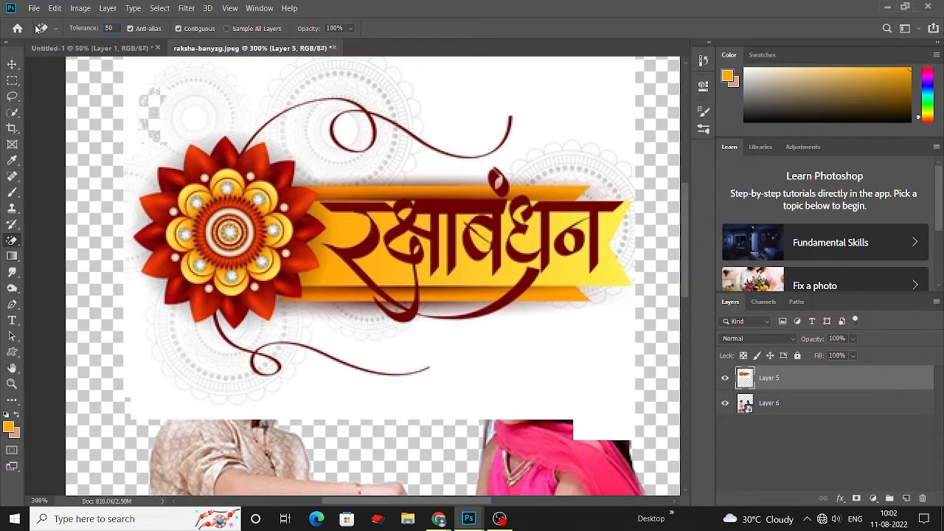
- Erase the banner's white background, the white inside the thread loops and the shadow below the ribbon with the Magic Eraser
scroll(390, 130, "up", 3)
left_click(439, 127)
scroll(423, 129, "down", 1)
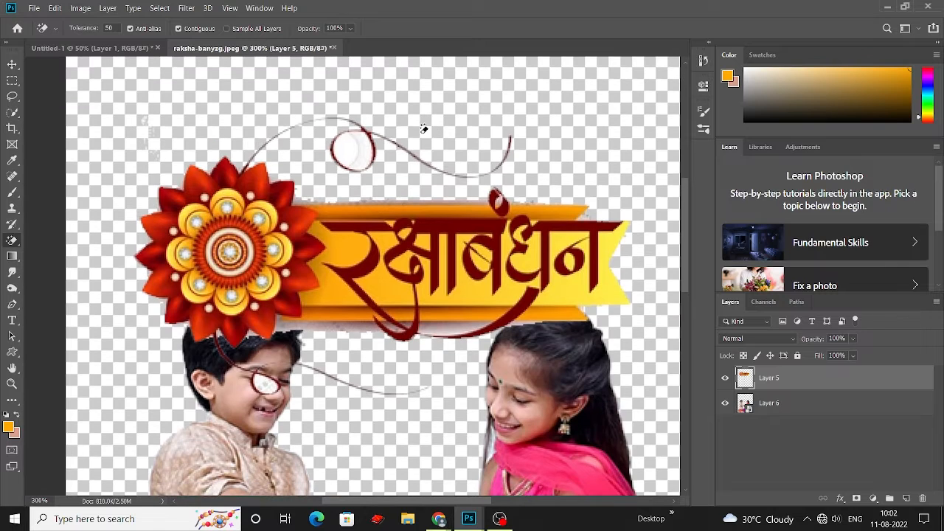
left_click(355, 147)
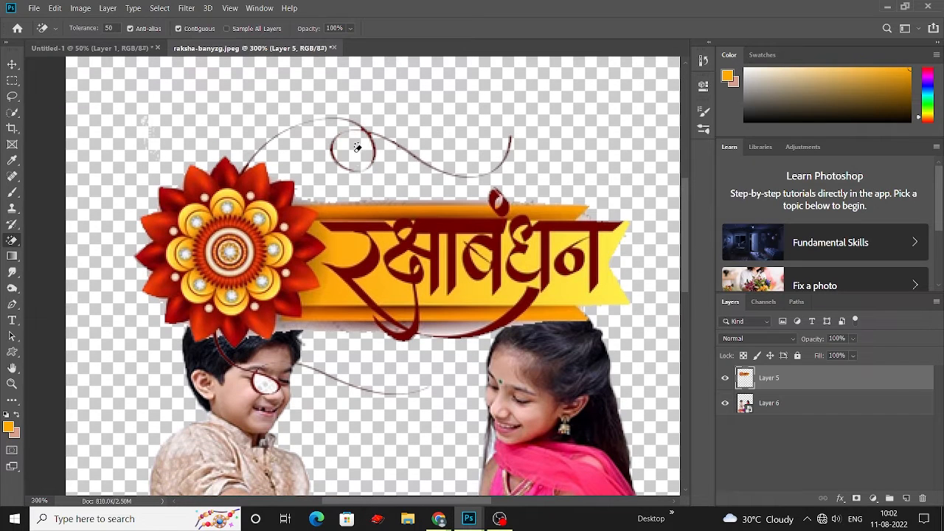
left_click(442, 330)
left_click(333, 323)
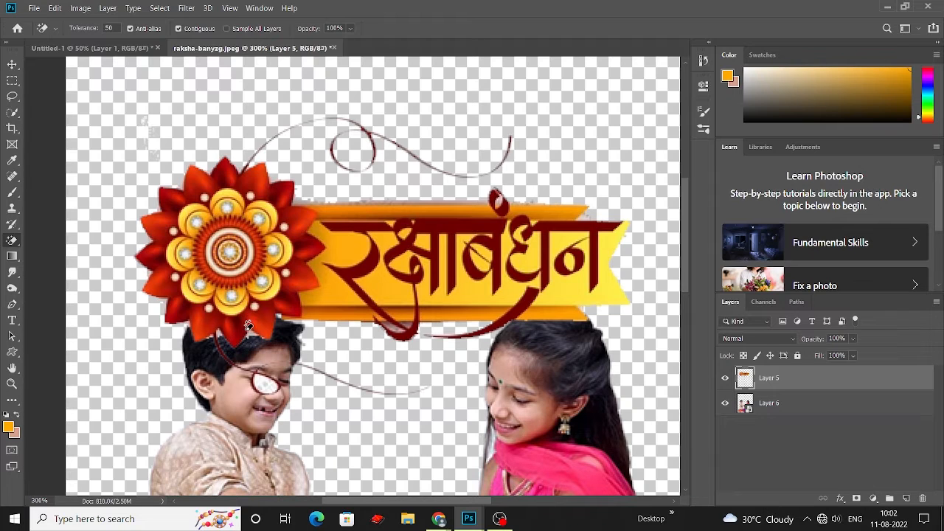
left_click(268, 379)
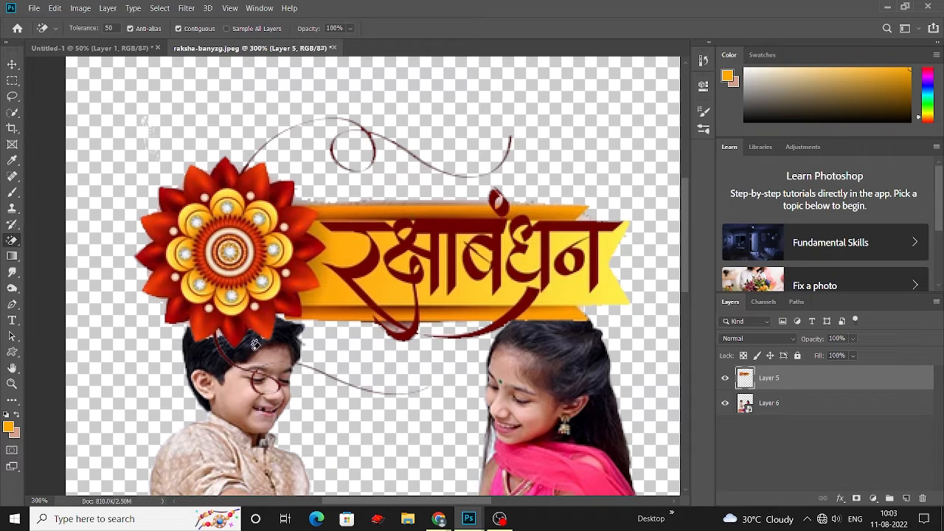
- Move the banner artwork down so it no longer covers the children's heads
scroll(249, 330, "up", 1)
left_click(16, 64)
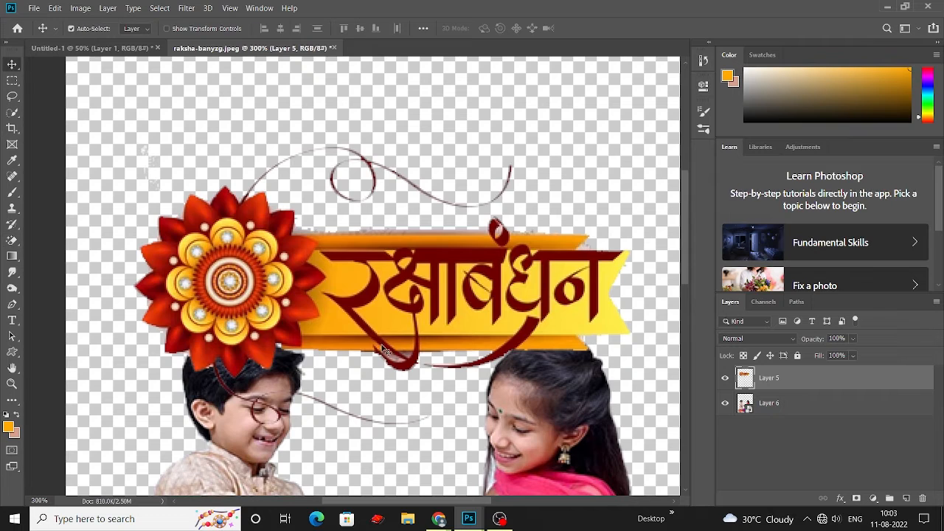
mouse_move(262, 299)
left_mouse_down()
mouse_move(340, 485)
mouse_move(340, 468)
left_mouse_up()
- Add a new layer filled with the orange foreground colour directly beneath the banner layer, and move the banner up
left_click(907, 498)
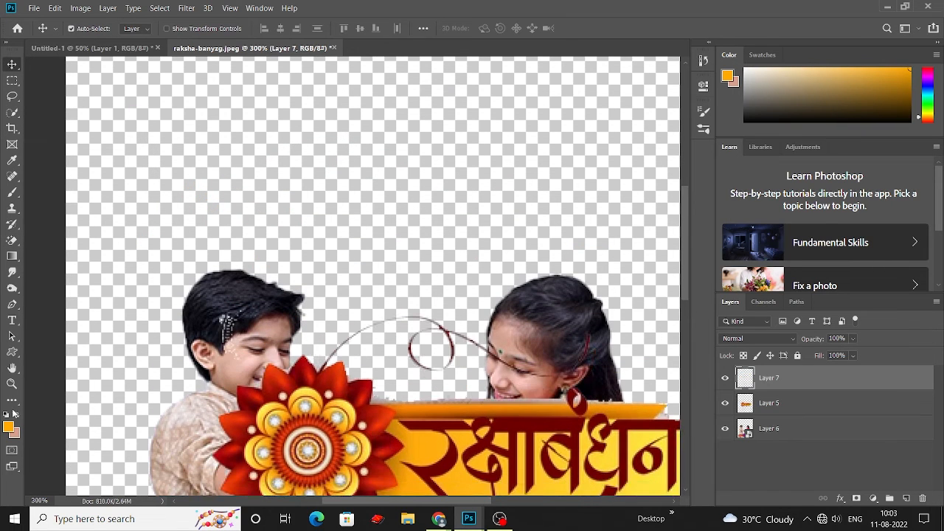
key("alt+BackSpace")
left_click_drag(819, 379, 819, 413)
left_click_drag(226, 337, 212, 229)
- Delete the leftover specks above the flower on Layer 5 with a rectangular selection, and deselect
left_click(12, 80)
left_click_drag(128, 136, 250, 267)
key("Delete")
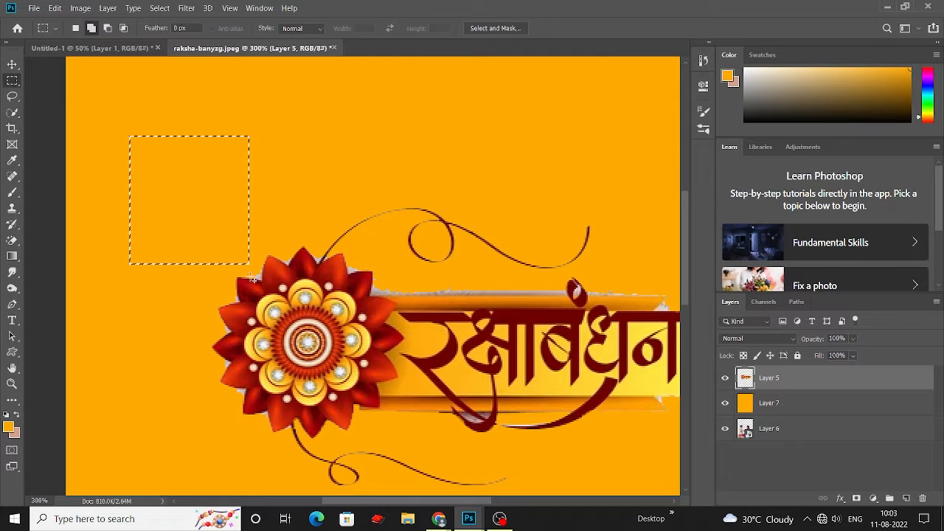
key("ctrl+d")
- Smudge the ragged grey fringe along the ribbon's upper edge and pointed end with the Smudge tool at brush size 9
left_click(9, 288)
right_click(12, 271)
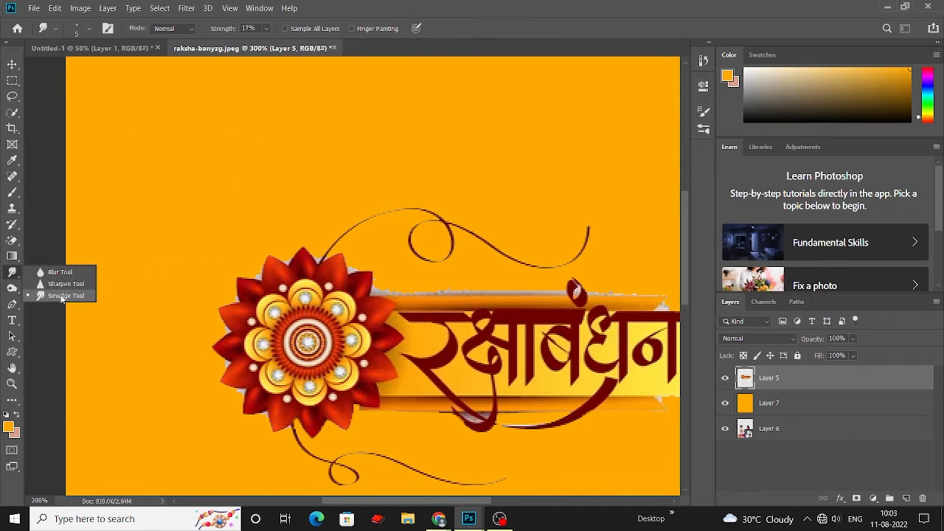
left_click(59, 296)
key("ctrl+plus")
left_click_drag(414, 327, 218, 352)
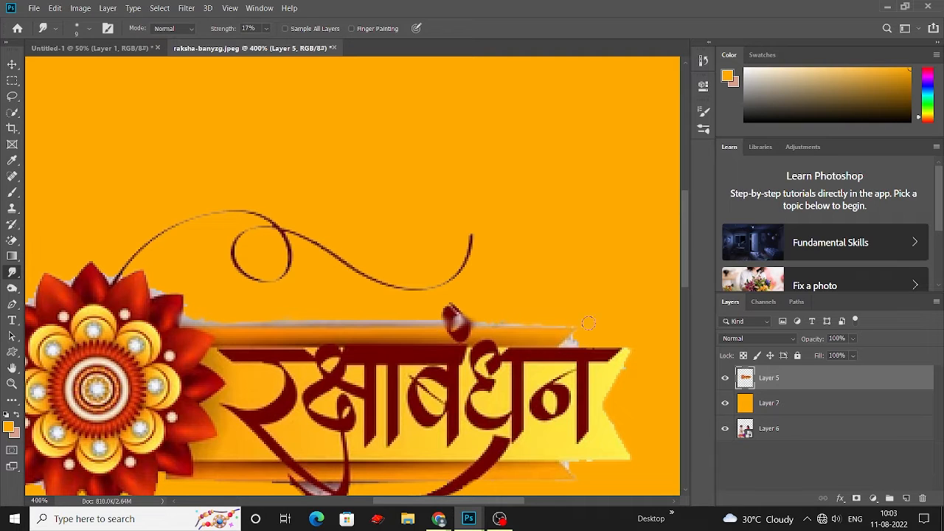
scroll(609, 383, "down", 2)
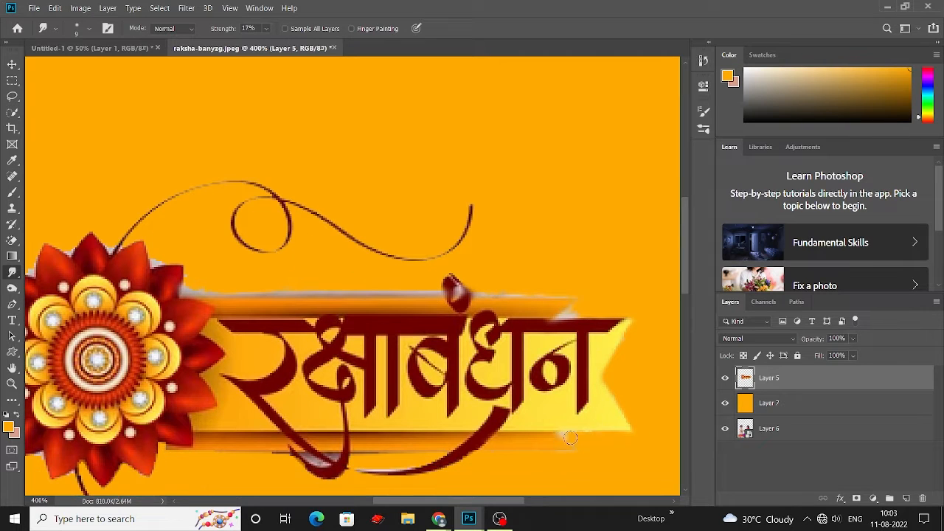
- Smudge the pale fringe around the outer petals of the flower into clean edges
scroll(379, 447, "left", 4)
scroll(298, 408, "down", 2)
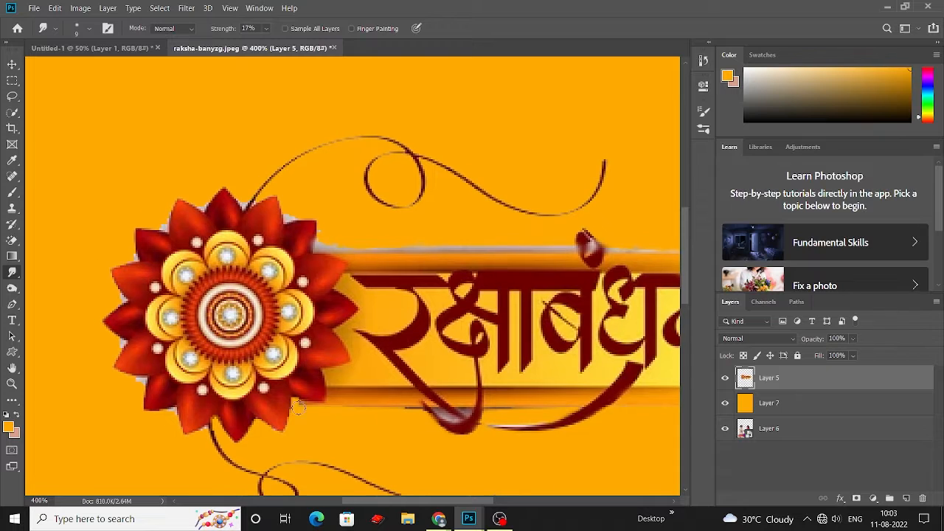
scroll(296, 422, "left", 1)
scroll(251, 433, "left", 3)
scroll(251, 428, "up", 1)
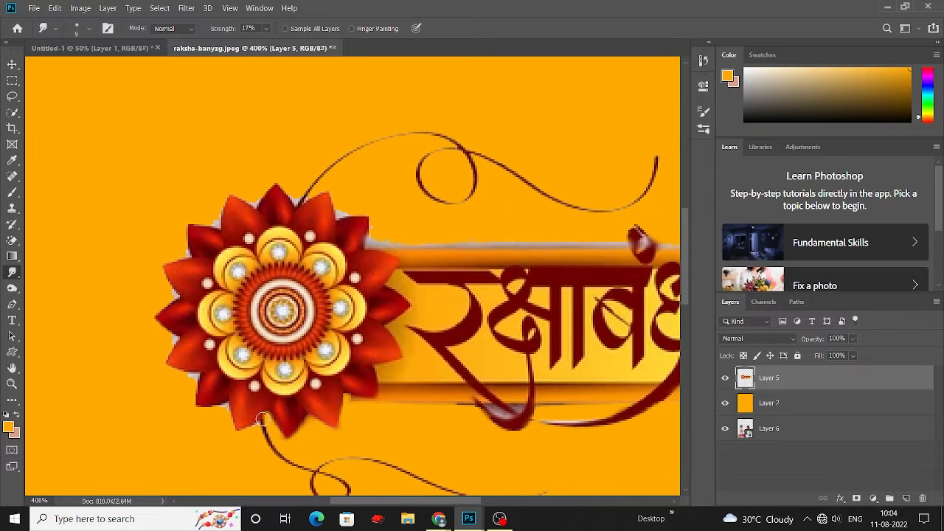
scroll(266, 389, "left", 3)
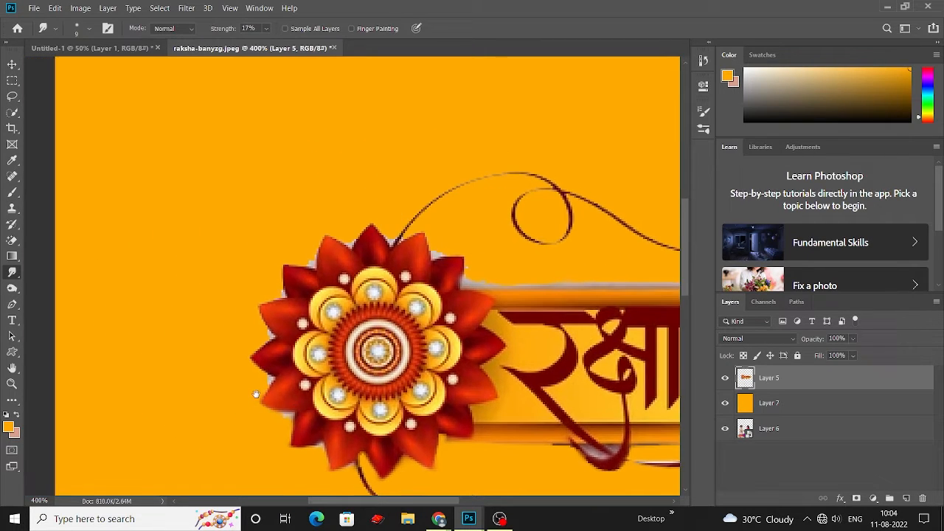
scroll(270, 391, "up", 2)
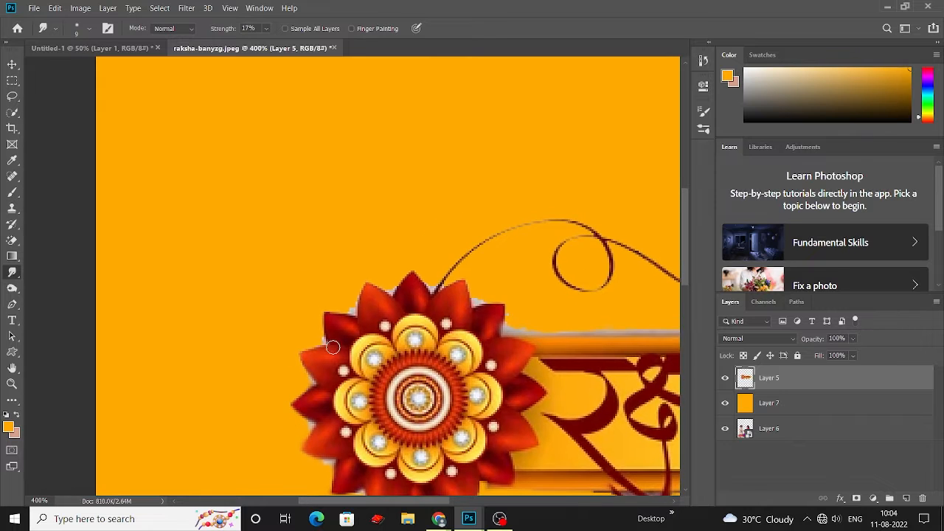
scroll(362, 327, "up", 1)
scroll(440, 342, "right", 7)
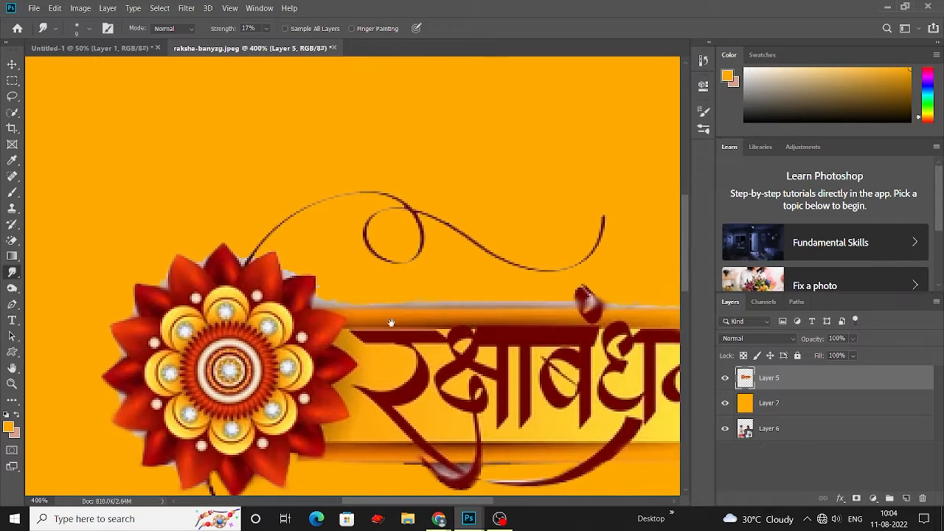
- Delete the grey fringe above the ribbon, between the flower and the lettering's dot, using lasso selections
key("l")
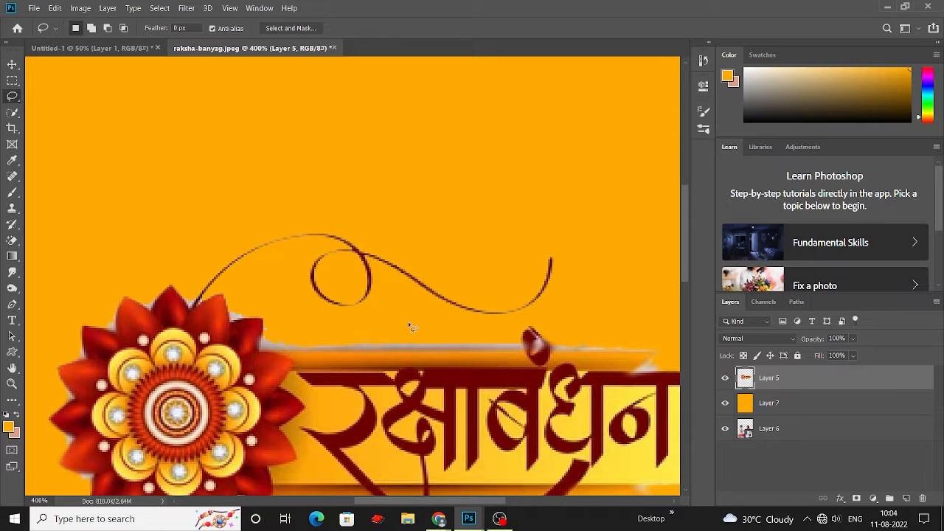
key("Delete")
mouse_move(444, 332)
left_mouse_down()
mouse_move(472, 333)
mouse_move(274, 337)
left_mouse_up()
key("Delete")
key("ctrl+d")
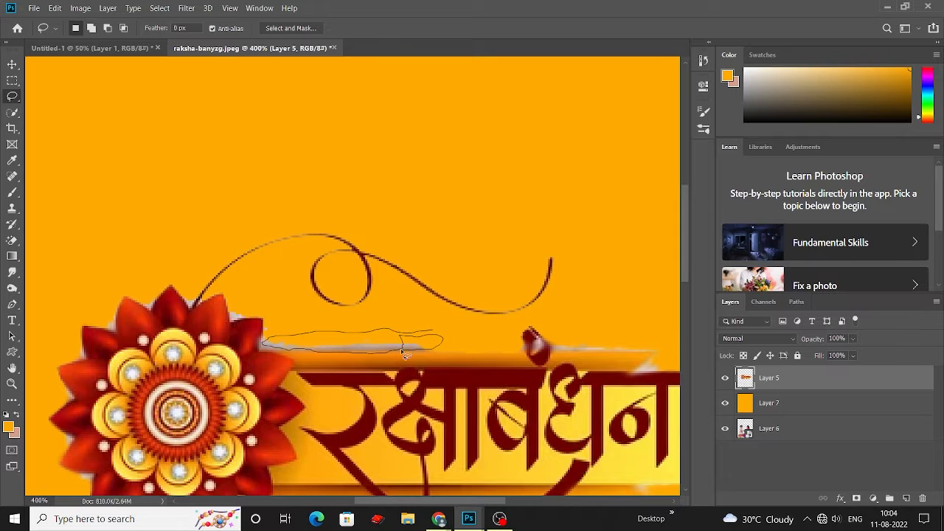
mouse_move(404, 354)
left_mouse_down()
mouse_move(434, 334)
mouse_move(450, 347)
mouse_move(477, 342)
left_mouse_up()
key("Delete")
key("ctrl+d")
- Smudge the remaining pale fringe at the ribbon's upper pointed end
left_click_drag(647, 365, 440, 331)
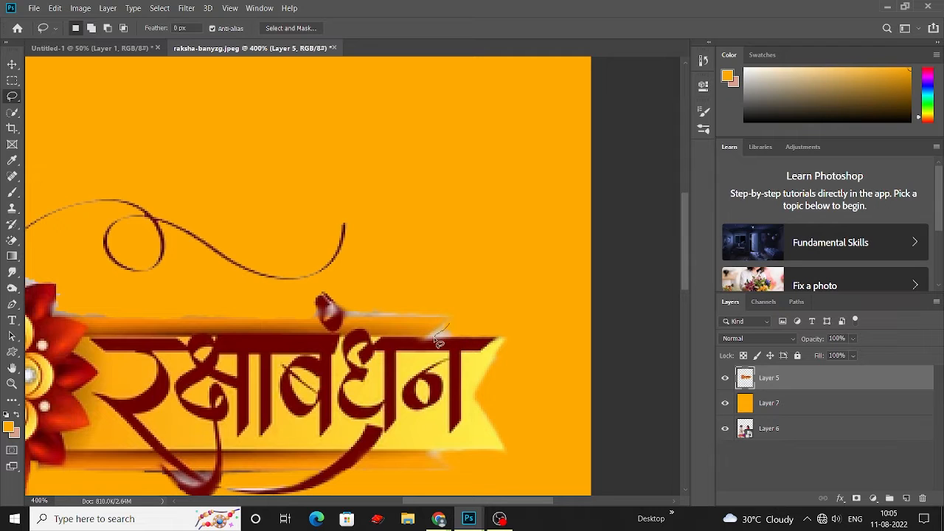
mouse_move(410, 295)
left_mouse_down()
mouse_move(588, 295)
mouse_move(614, 313)
mouse_move(400, 288)
left_mouse_up()
left_click(12, 272)
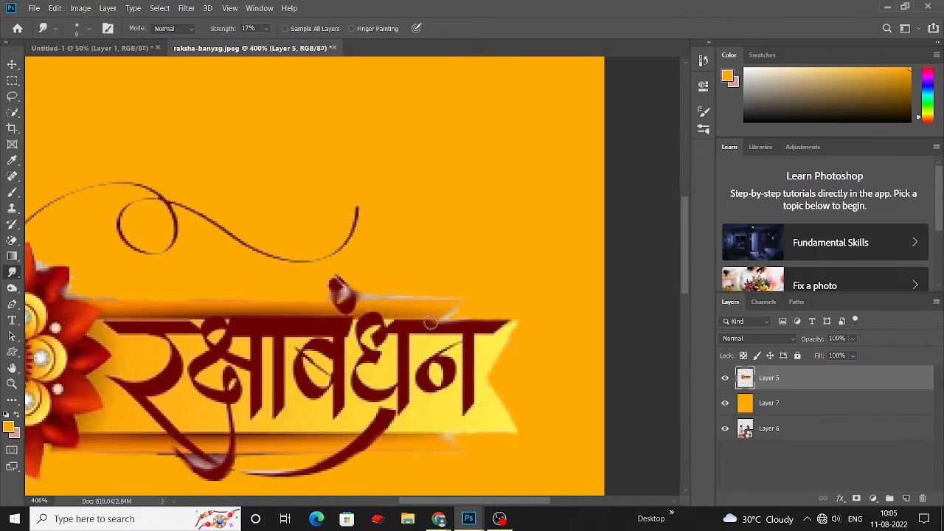
left_click_drag(431, 322, 717, 245)
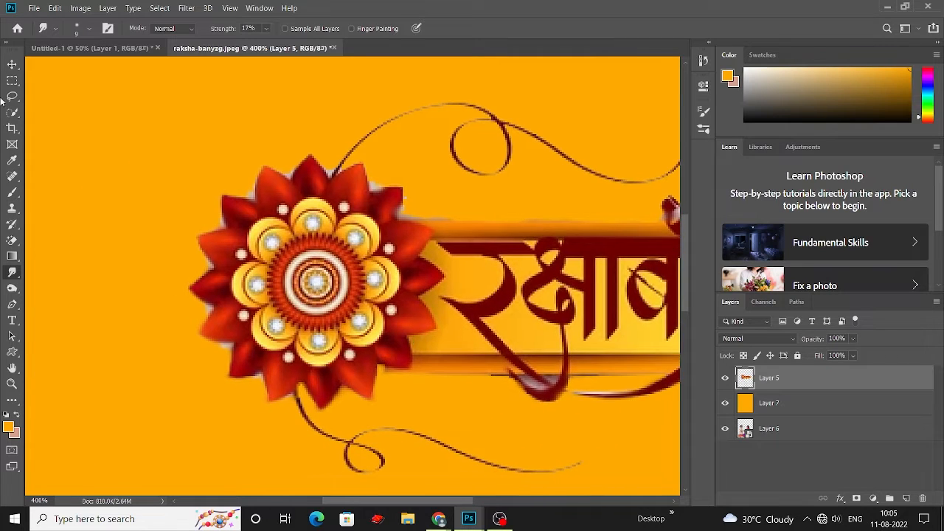
- Open the two raksha-bandhan-editing-background images and raksha-banyzg together from the Downloads folder
left_click(11, 65)
key("ctrl+minus")
key("ctrl+minus")
key("ctrl+minus")
key("ctrl+minus")
key("ctrl+minus")
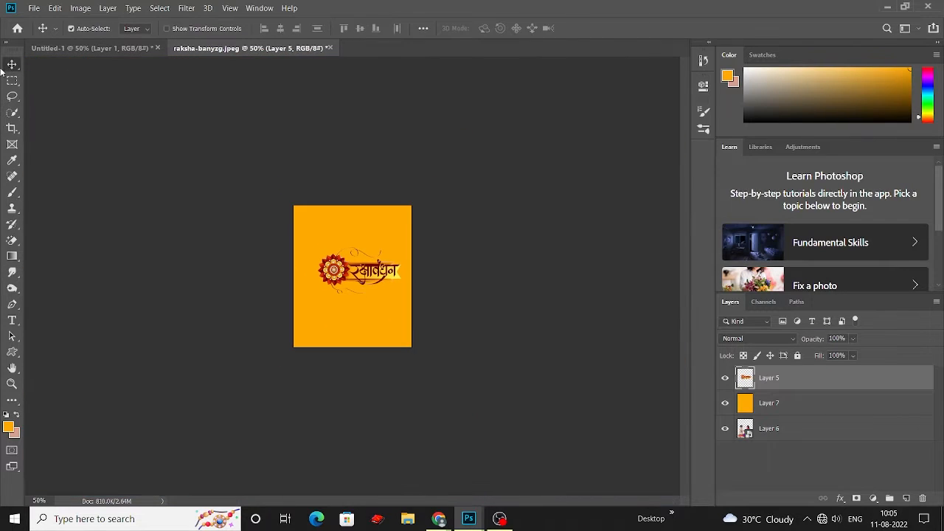
left_click(31, 8)
left_click(41, 31)
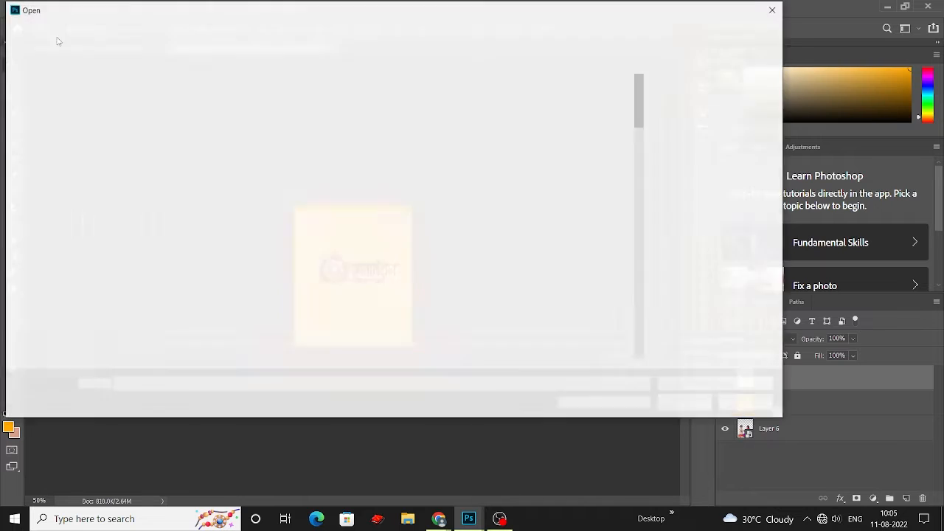
scroll(59, 185, "up", 5)
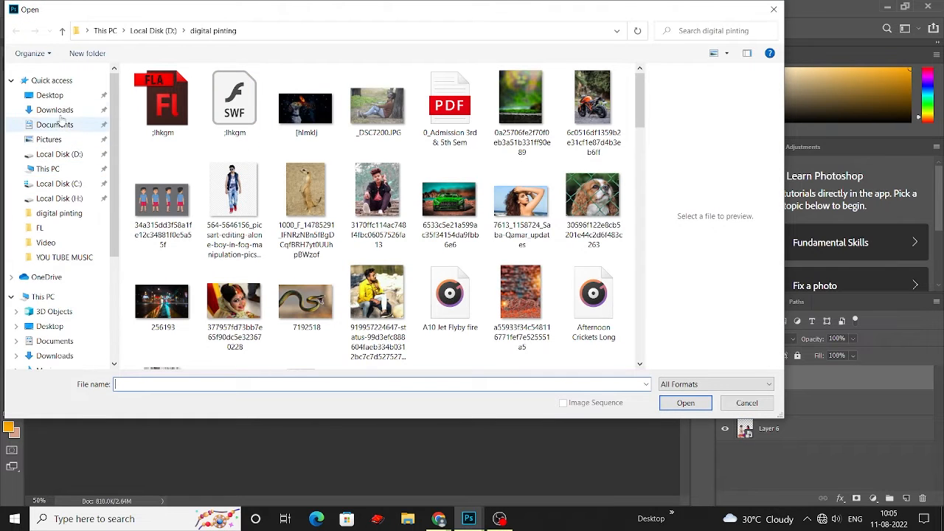
left_click(54, 109)
left_click_drag(512, 138, 293, 108)
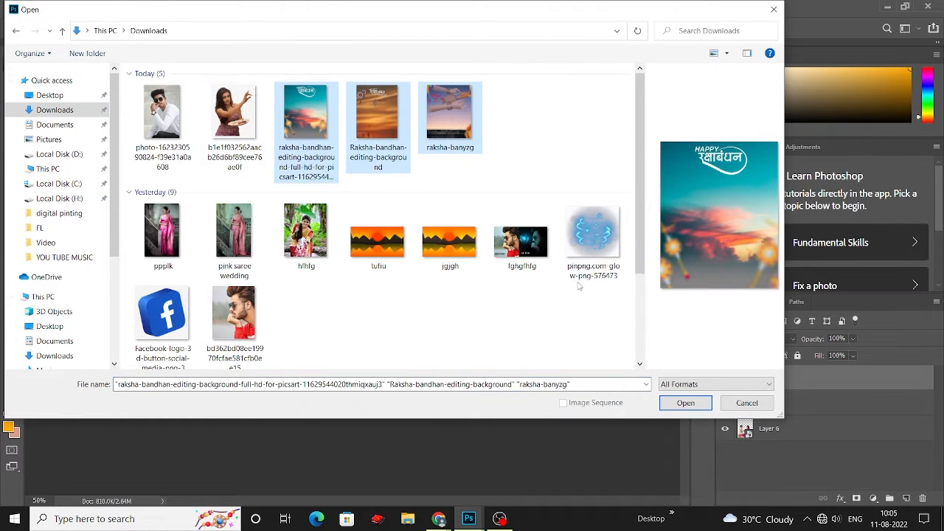
left_click(693, 403)
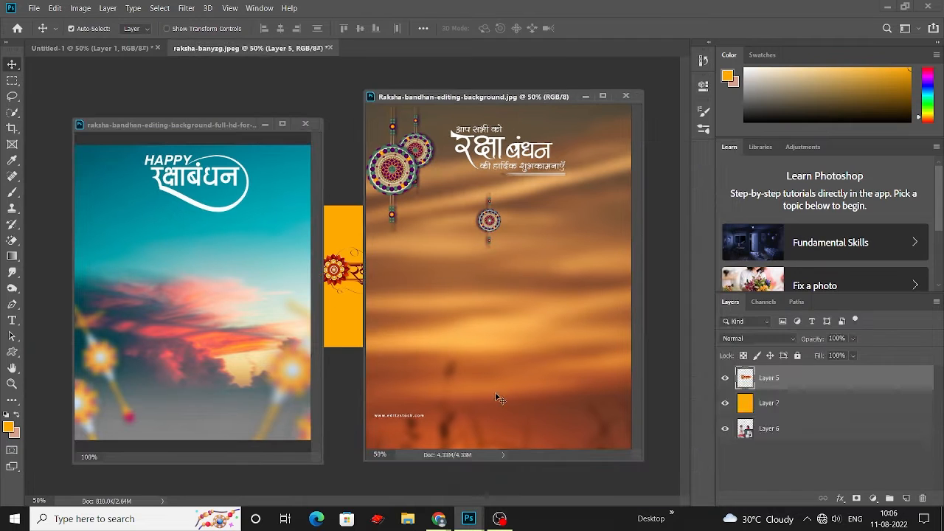
- Minimize the two floating background image windows so the poster document is unobstructed
left_click(497, 398)
left_click(264, 124)
left_click(585, 96)
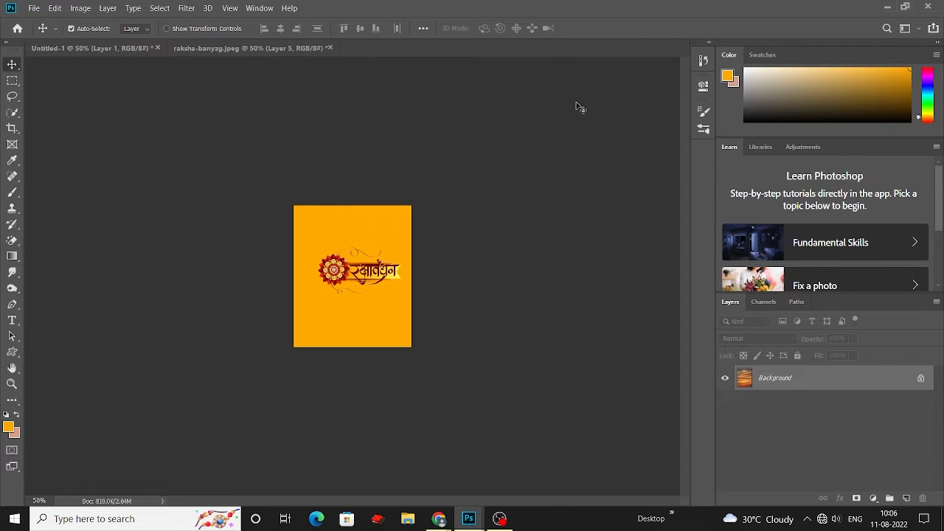
- Open the image a55933f34c548116771fef7e525551a5 from the digital pinting folder on Local Disk (D:)
left_click(34, 8)
left_click(44, 31)
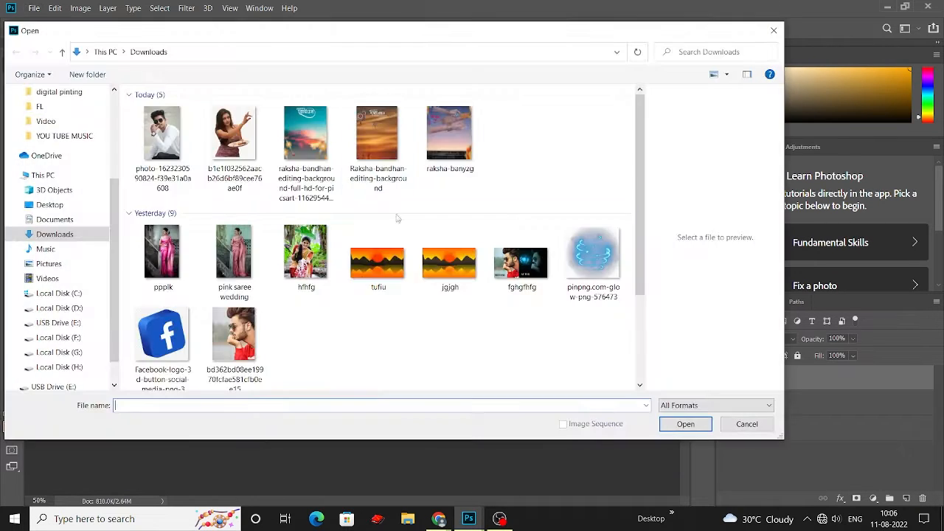
scroll(73, 266, "down", 2)
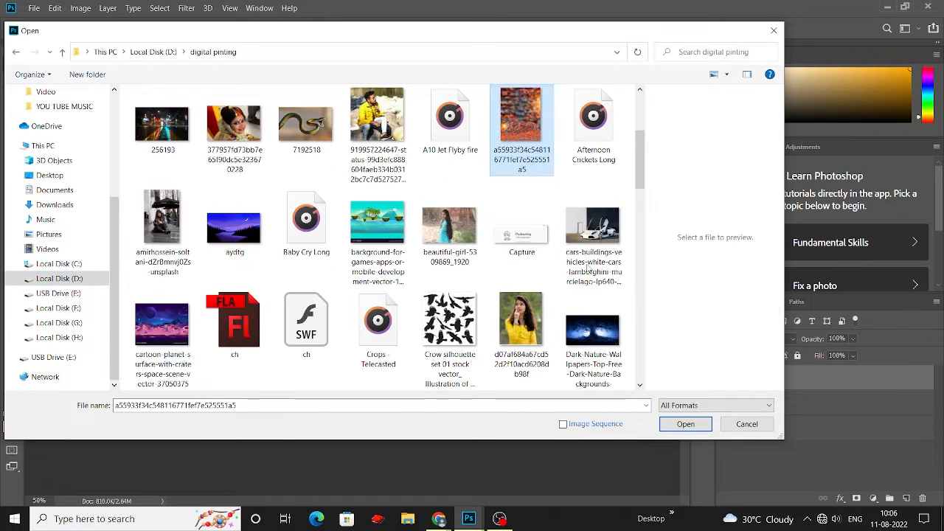
double_click(527, 103)
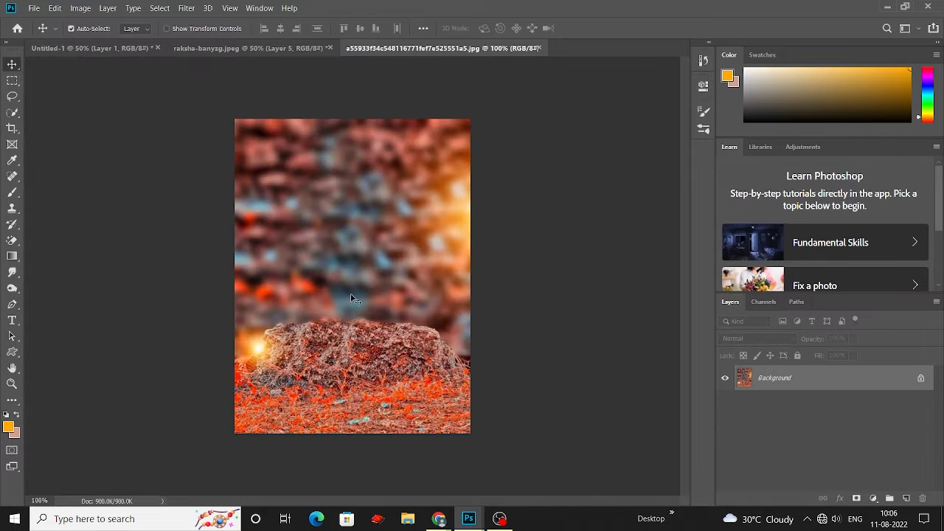
- Hide the orange layer in the raksha-banyzg document and move the title banner up above the children's heads
left_click(292, 48)
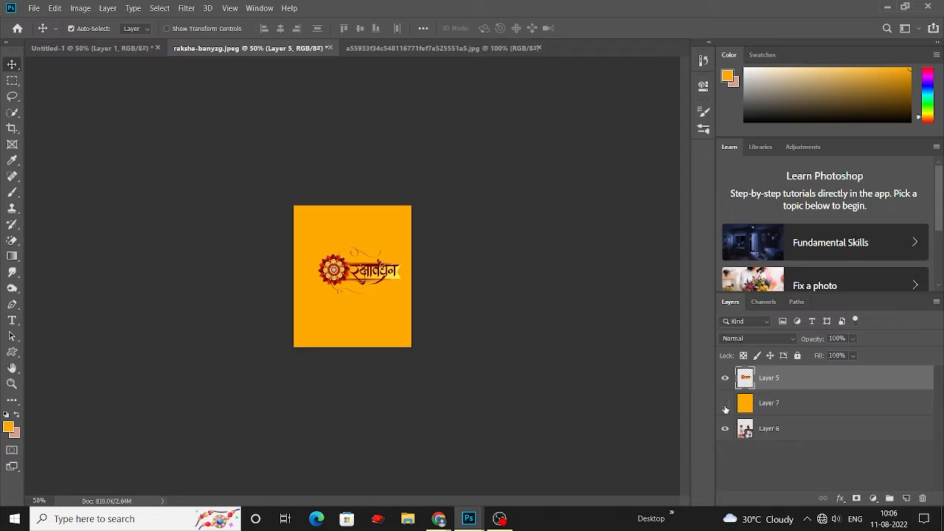
left_click_drag(377, 273, 369, 229)
key("ctrl+plus")
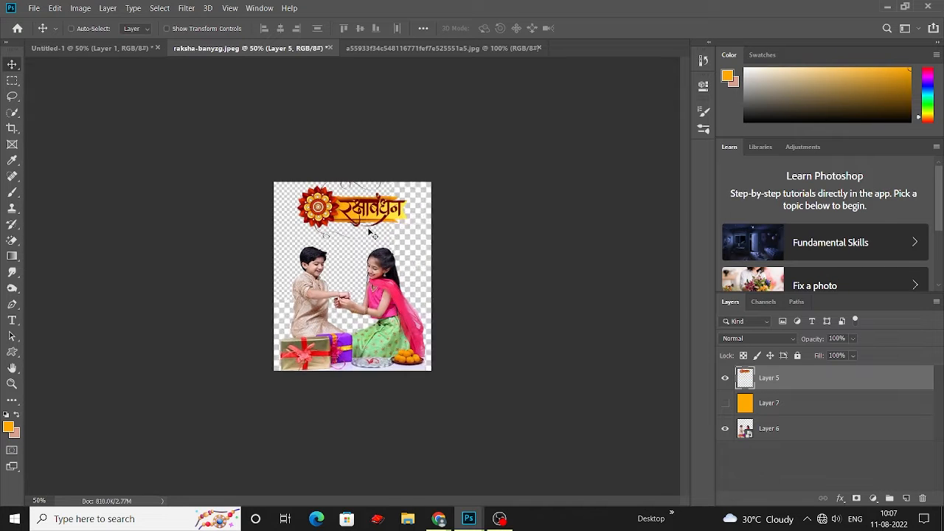
key("ctrl+plus")
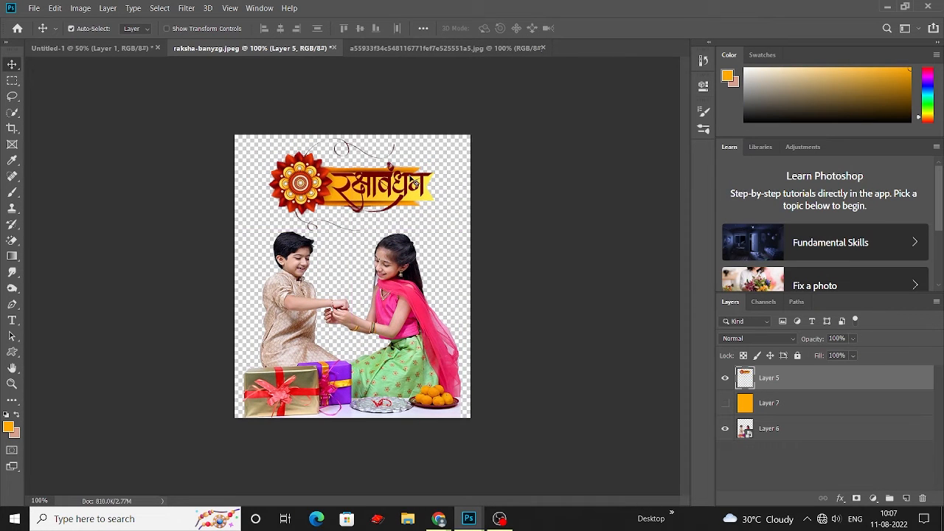
- Unlock the blurred-wall background image's layer and copy it into the raksha-banyzg document
left_click(464, 50)
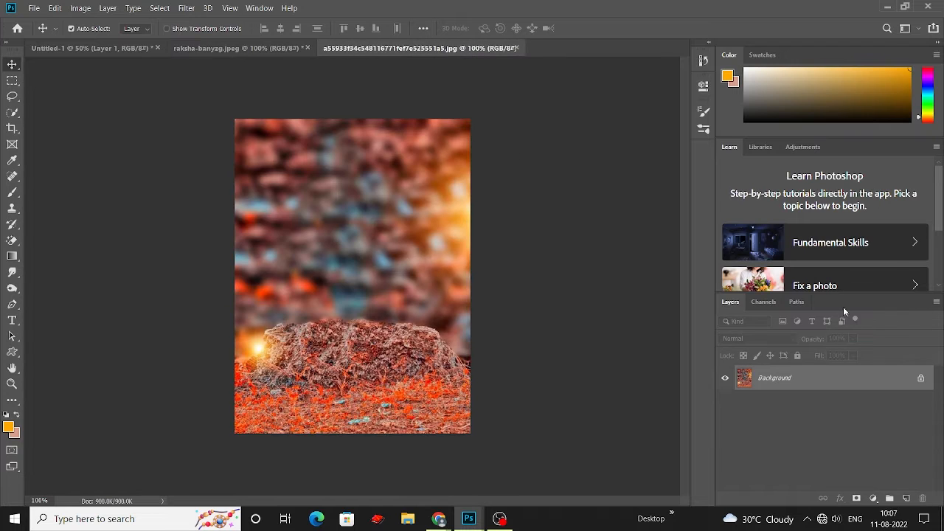
left_click(920, 380)
left_click_drag(362, 356, 351, 270)
- Squash the blurred-wall layer's height to fit the canvas and place it beneath all other layers
key("ctrl+t")
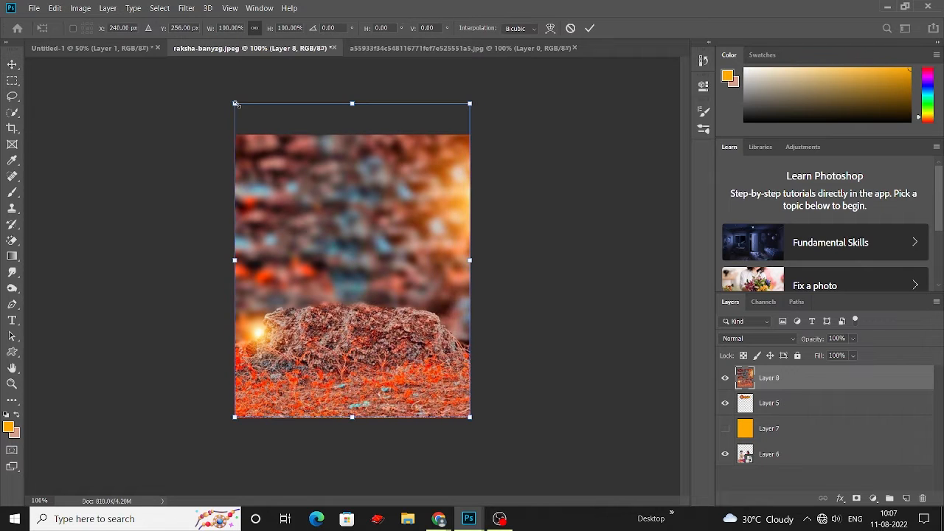
left_click_drag(350, 102, 352, 135)
key("Return")
left_click_drag(771, 378, 790, 461)
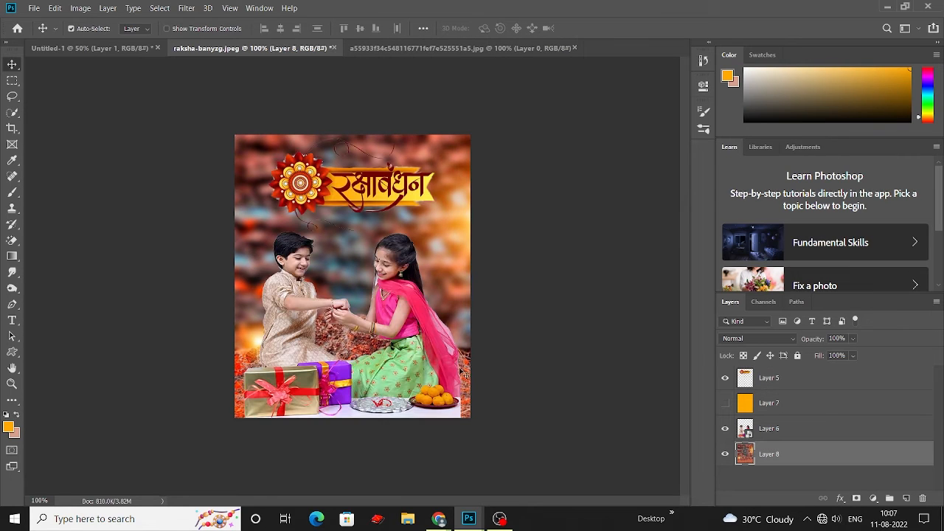
- Scale the children's layer up to about 55% so the figures and gifts span the poster's full width
left_click(432, 338)
key("ctrl+t")
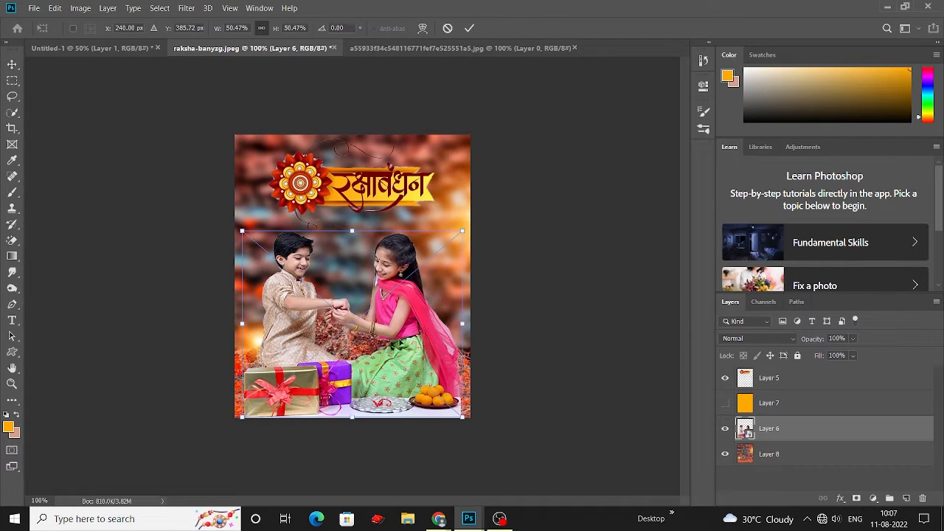
left_click_drag(239, 418, 234, 425)
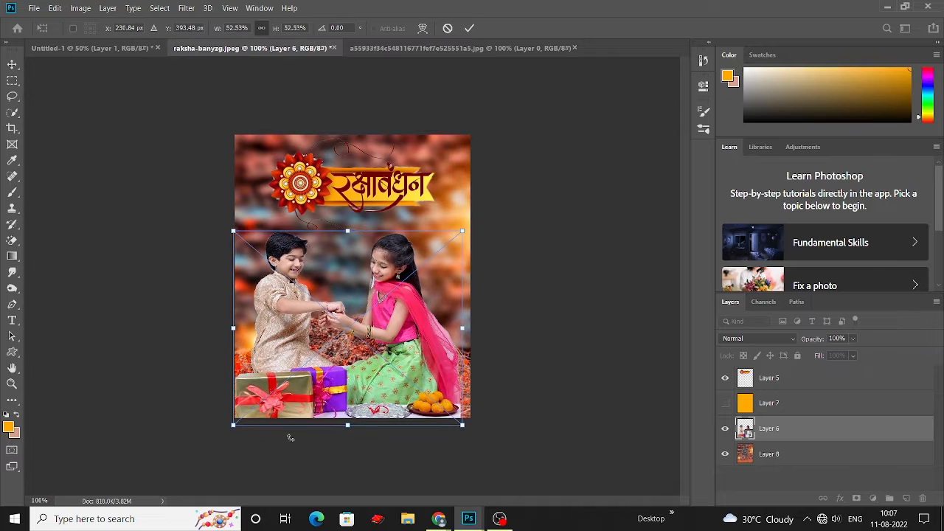
left_click_drag(465, 426, 478, 435)
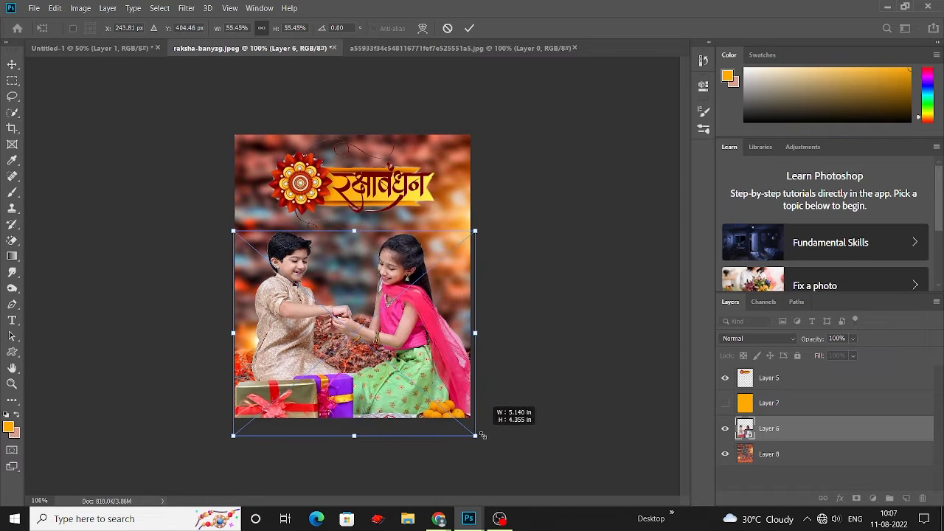
left_click_drag(455, 368, 456, 369)
key("Return")
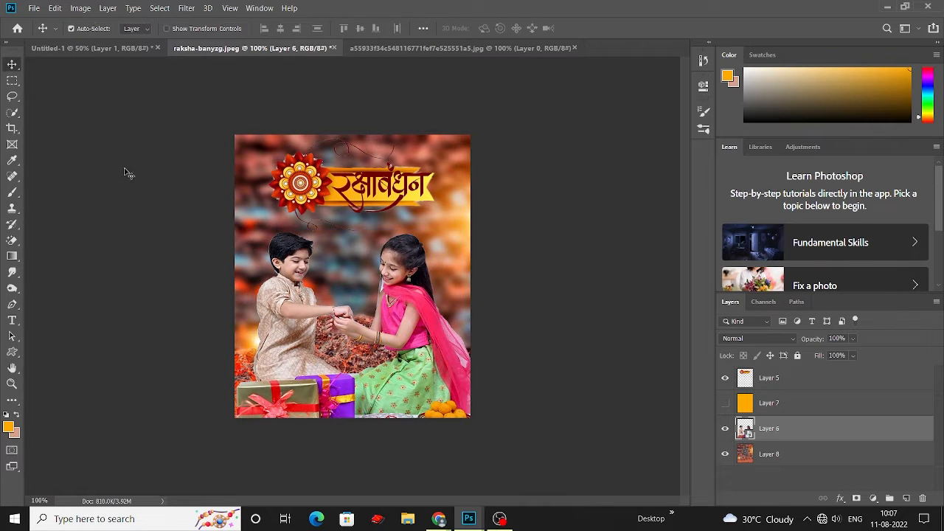
left_click(124, 173)
left_click(34, 8)
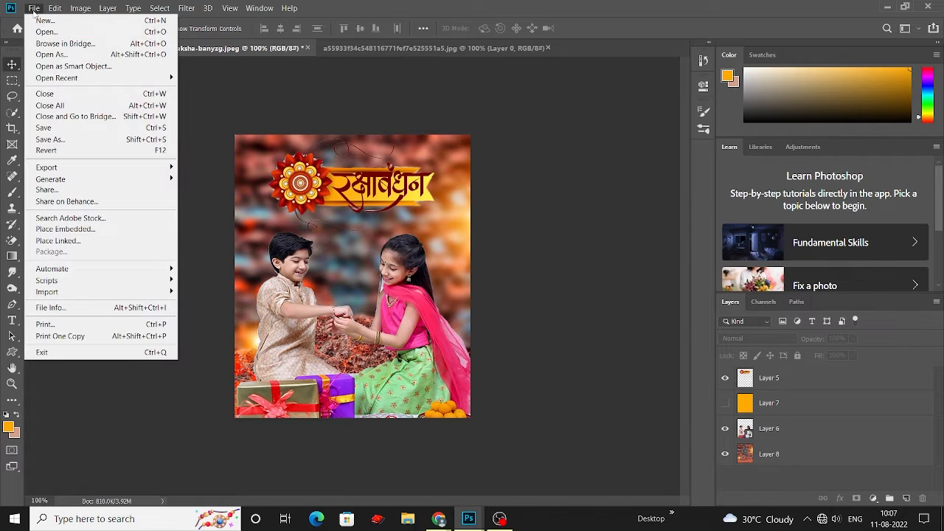
left_click(66, 52)
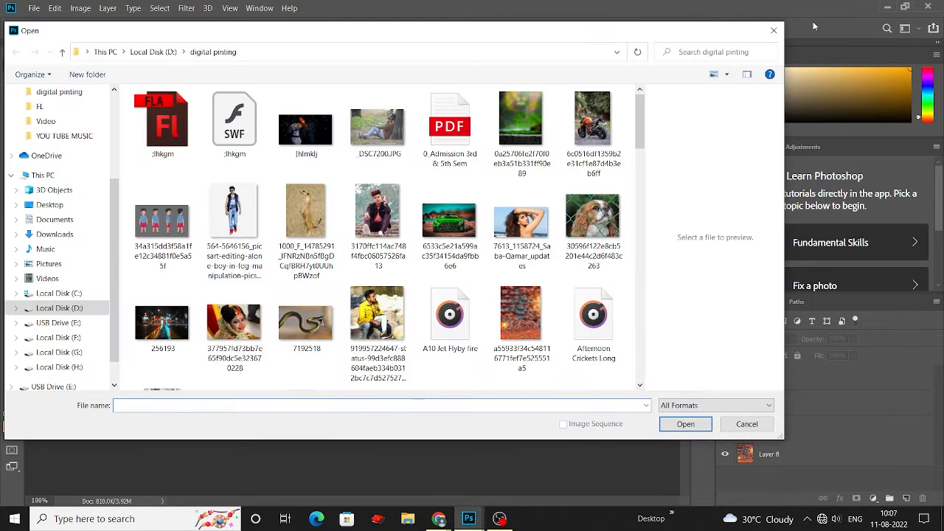
left_click(775, 30)
- Copy the teal sunset sky image into the poster and place its layer directly beneath the children's layer
left_click(468, 519)
left_click(506, 469)
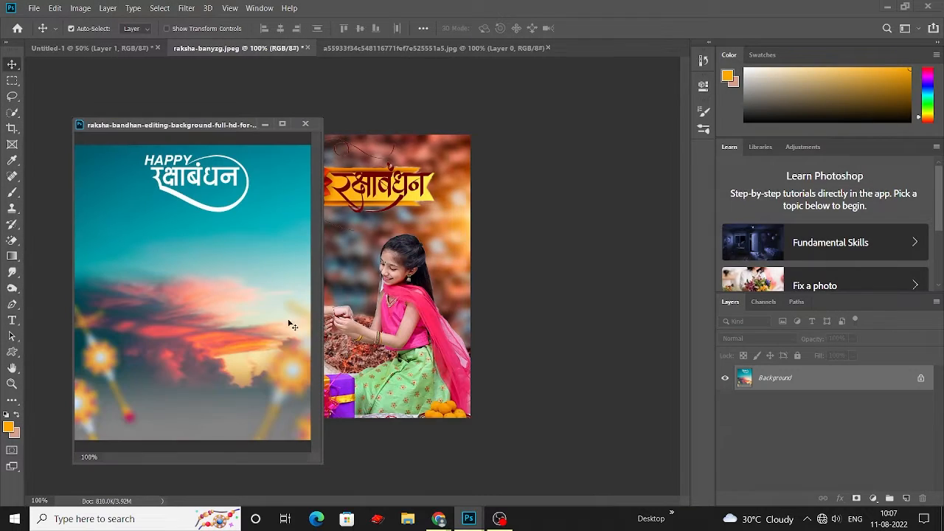
left_click_drag(217, 324, 350, 286)
left_click(266, 123)
left_click_drag(767, 385, 772, 459)
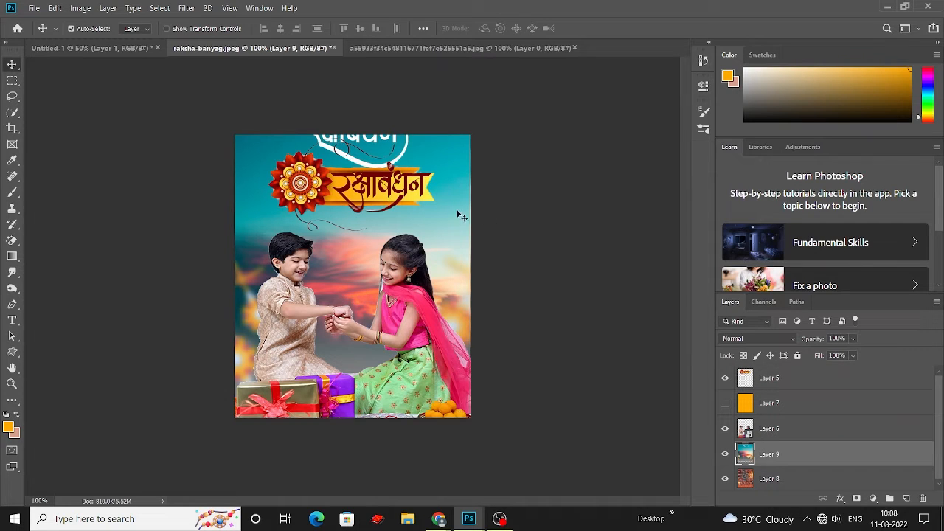
- Move the sky layer up to push its lettering off the canvas and stretch its lower edge past the poster's bottom
left_click_drag(459, 216, 458, 172)
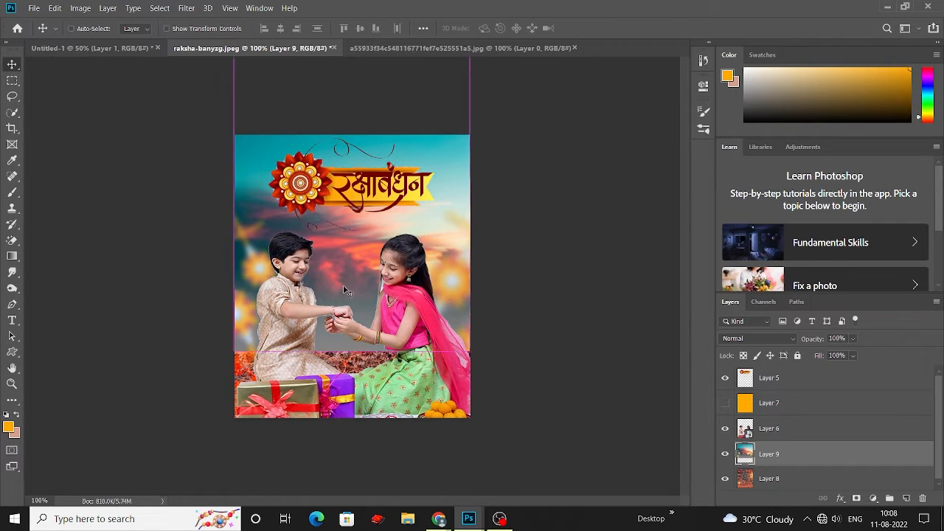
key("ctrl+t")
left_click_drag(352, 352, 353, 427)
- Set the sky layer's blend mode to Hard Light and lower its fill
left_click(770, 341)
left_click(789, 360)
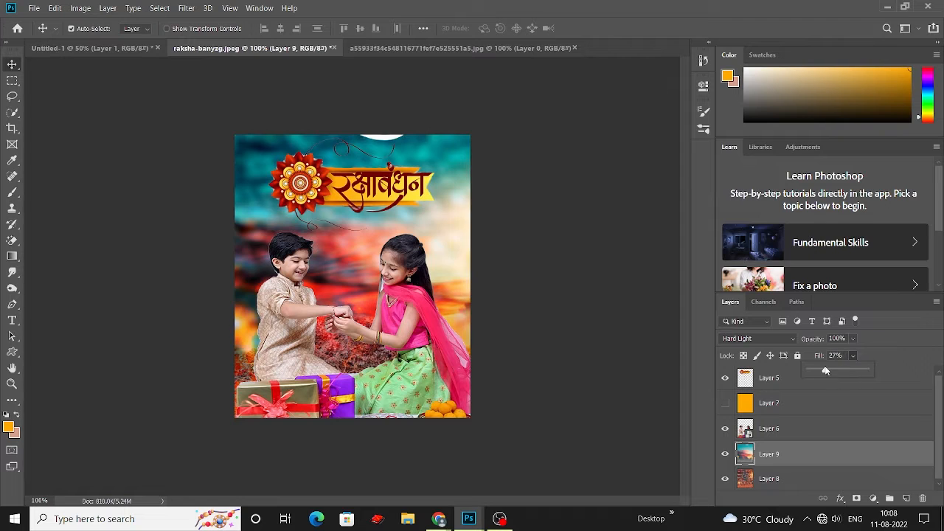
left_click(603, 327)
- Apply a Brightness/Contrast adjustment to the children's layer with contrast 46
left_click(416, 303)
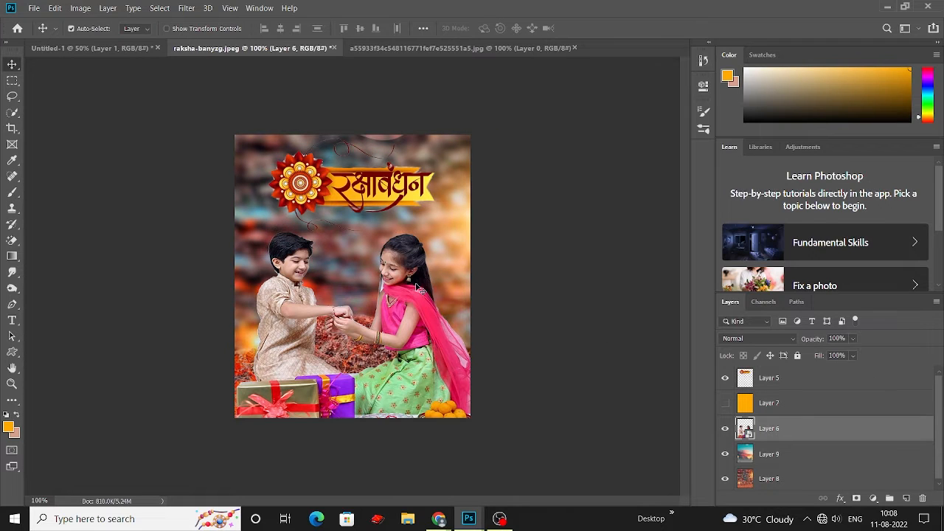
left_click(79, 8)
mouse_move(96, 36)
left_click(253, 34)
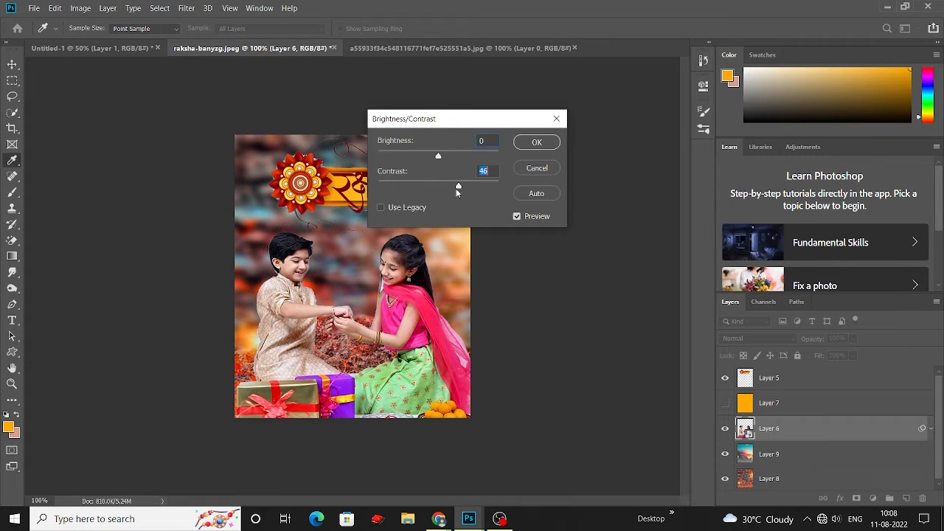
left_click(522, 142)
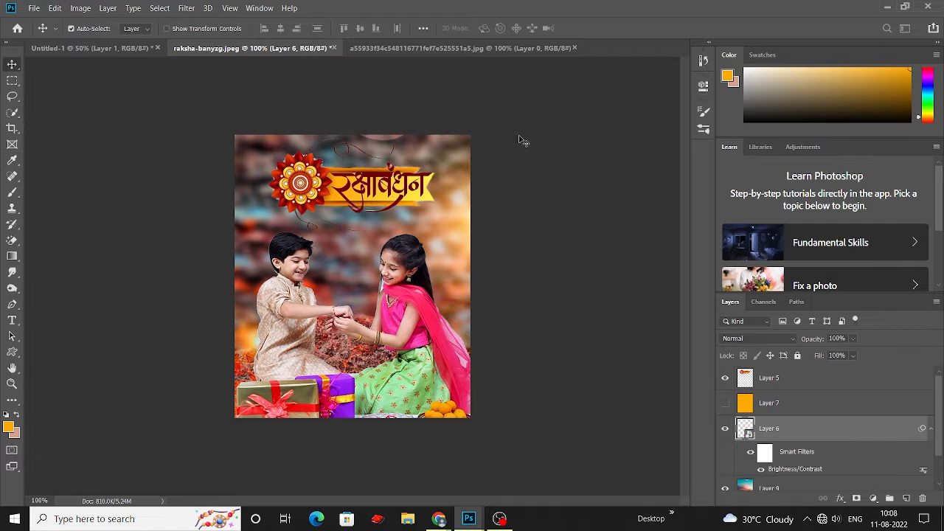
- Start a Levels adjustment on the children's layer and set the Red channel's shadow input to 13
left_click(81, 7)
mouse_move(96, 36)
left_click(253, 47)
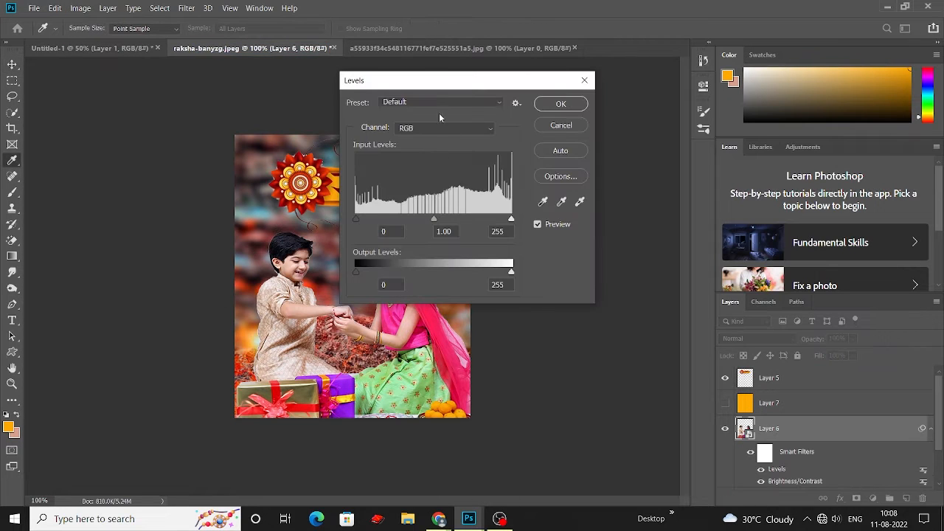
left_click(434, 128)
left_click(426, 151)
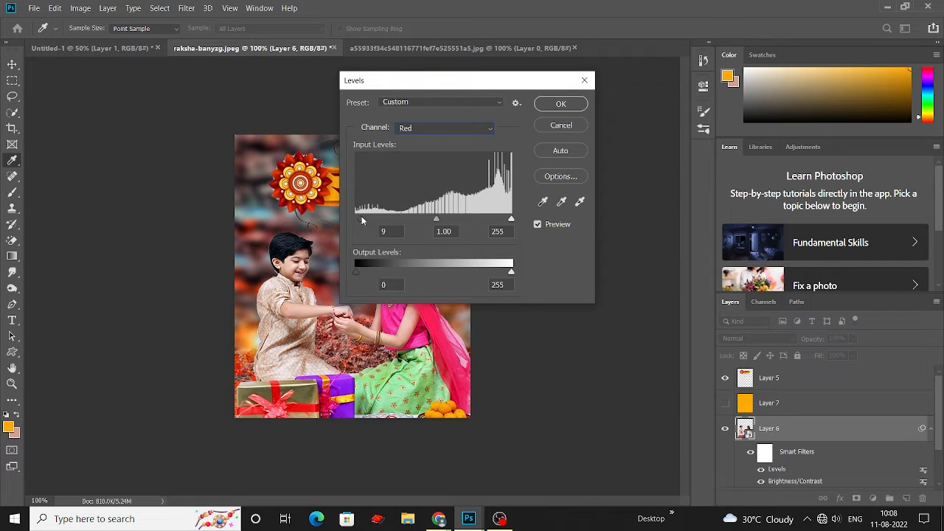
left_click_drag(361, 220, 364, 218)
- Set the Green channel's highlight input to 248 and the Blue channel's shadow input to 12, and apply the Levels
left_click(443, 127)
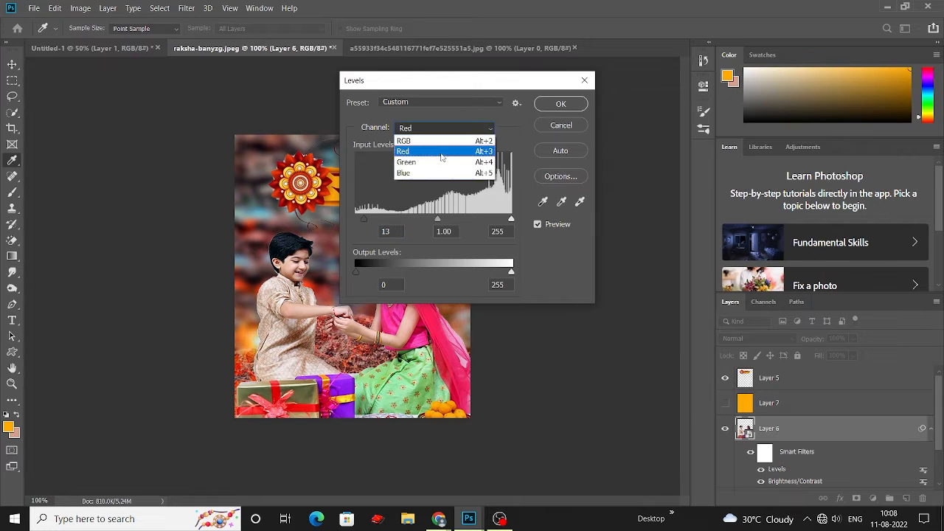
left_click(439, 159)
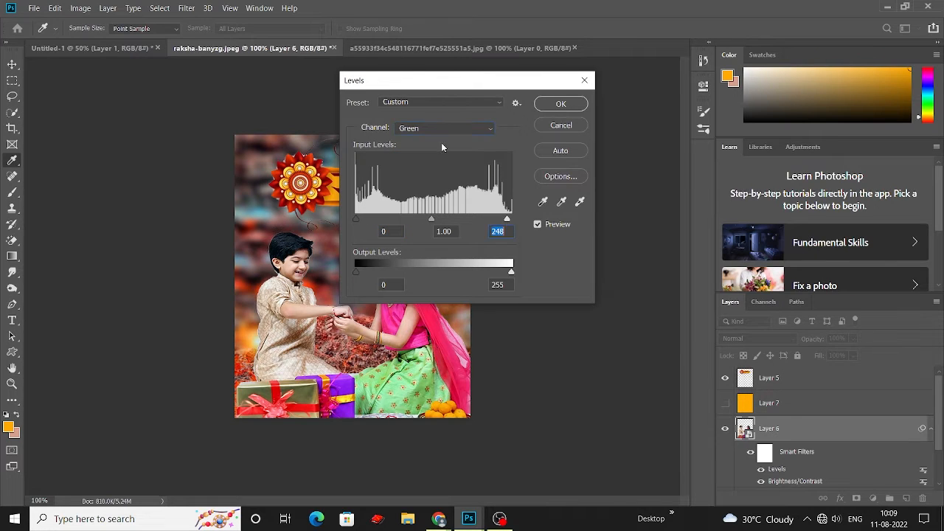
left_click(443, 128)
left_click(442, 171)
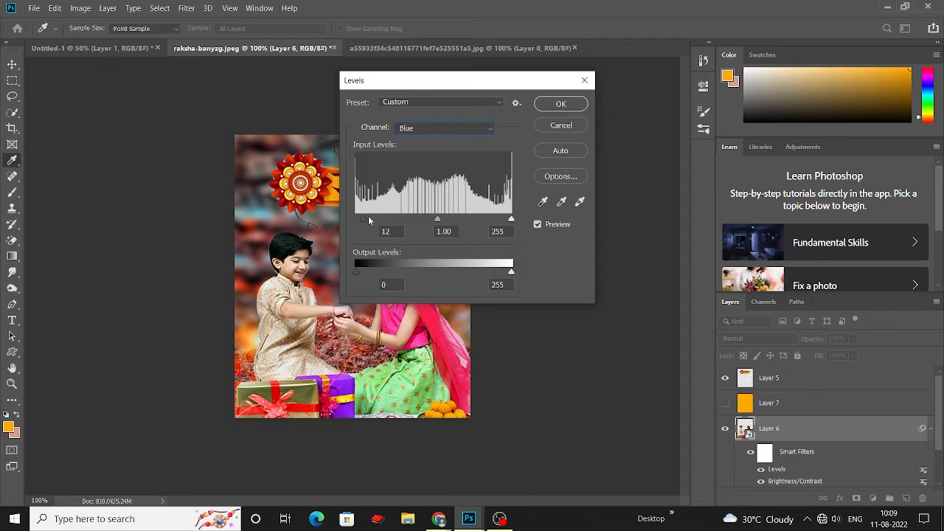
left_click_drag(490, 82, 593, 111)
left_click(663, 136)
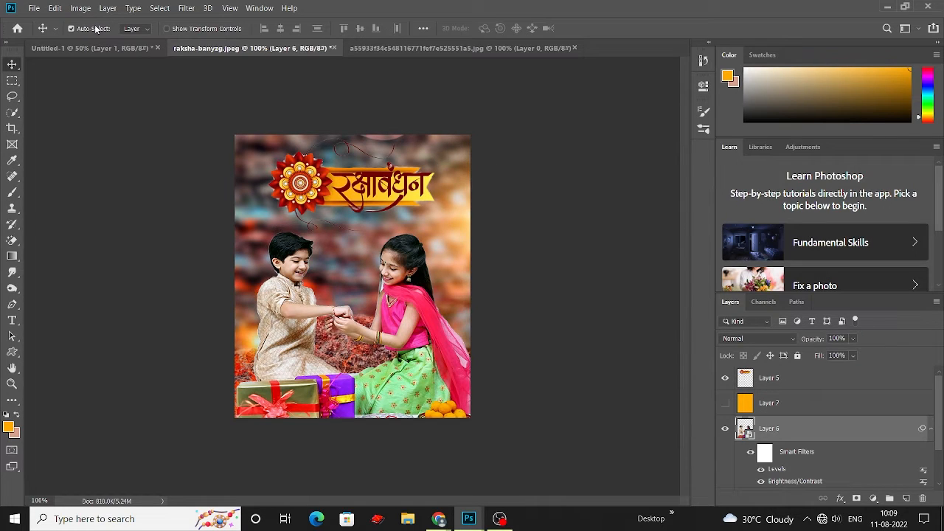
- Apply a Curves adjustment to the children's layer, with the RGB midpoint at input 134 and output 141
left_click(80, 8)
mouse_move(98, 37)
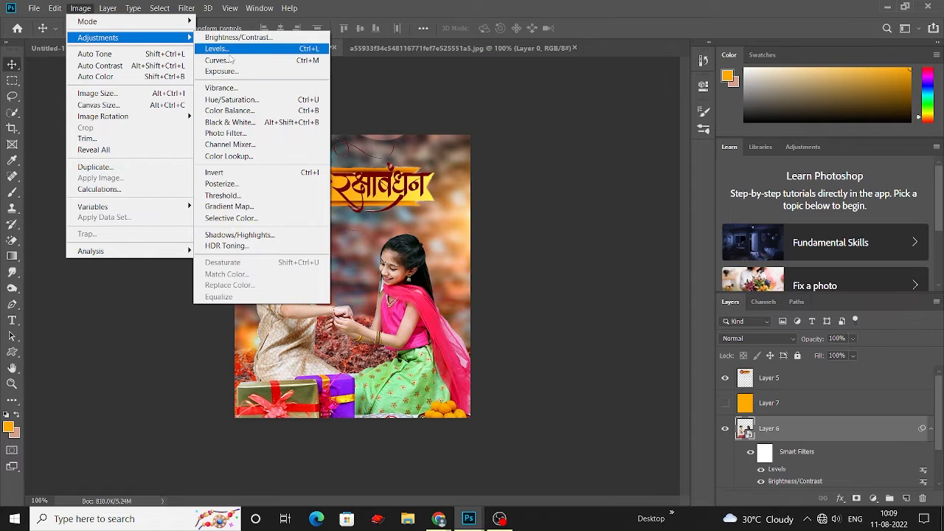
left_click(217, 60)
left_click_drag(384, 63, 555, 74)
left_click(571, 209)
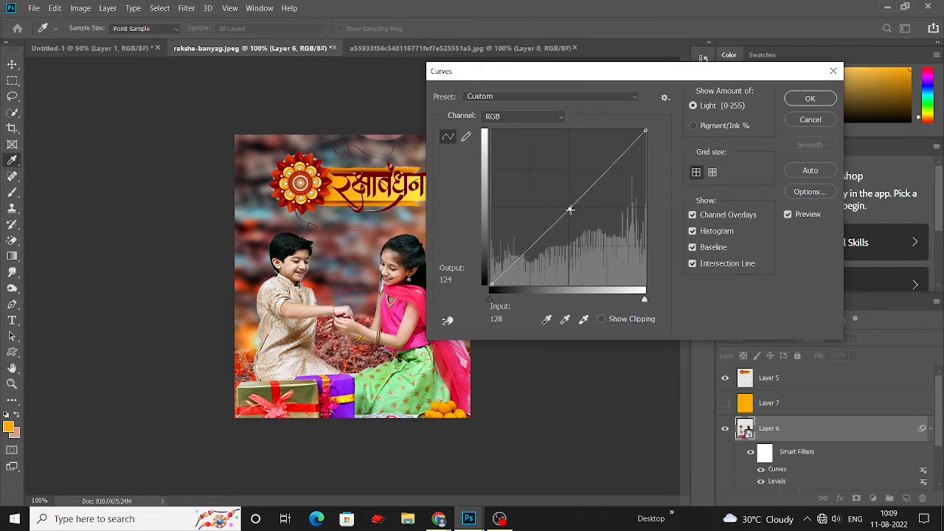
left_click_drag(571, 210, 572, 199)
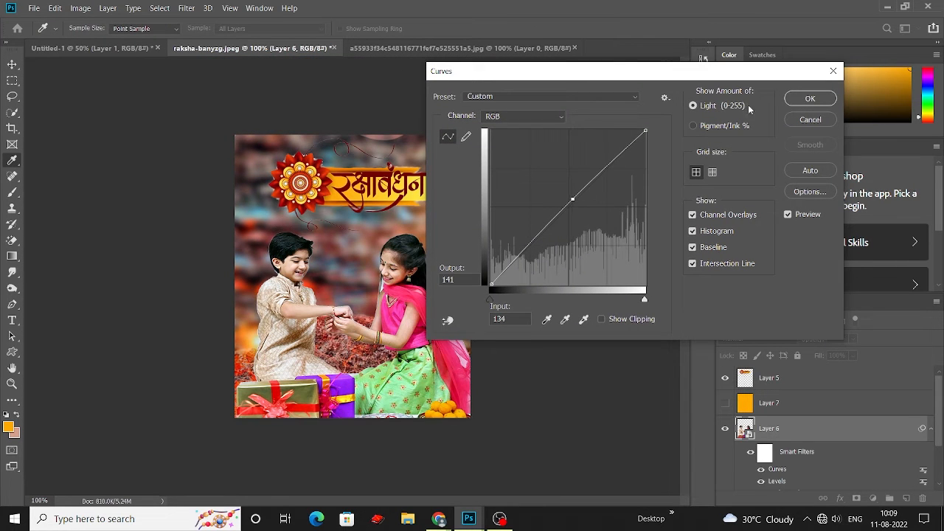
left_click(810, 99)
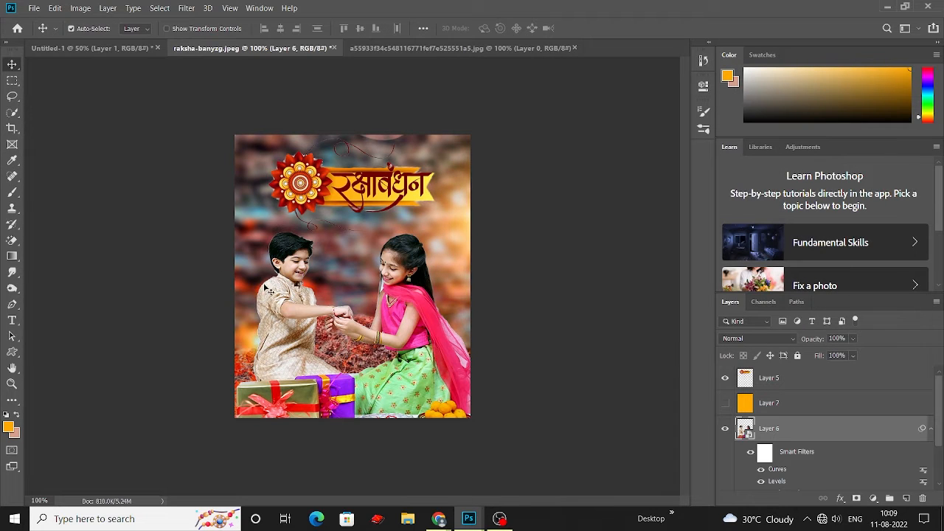
- Apply a Brightness/Contrast adjustment to the title banner layer with contrast 46
left_click(365, 242)
left_click(397, 198)
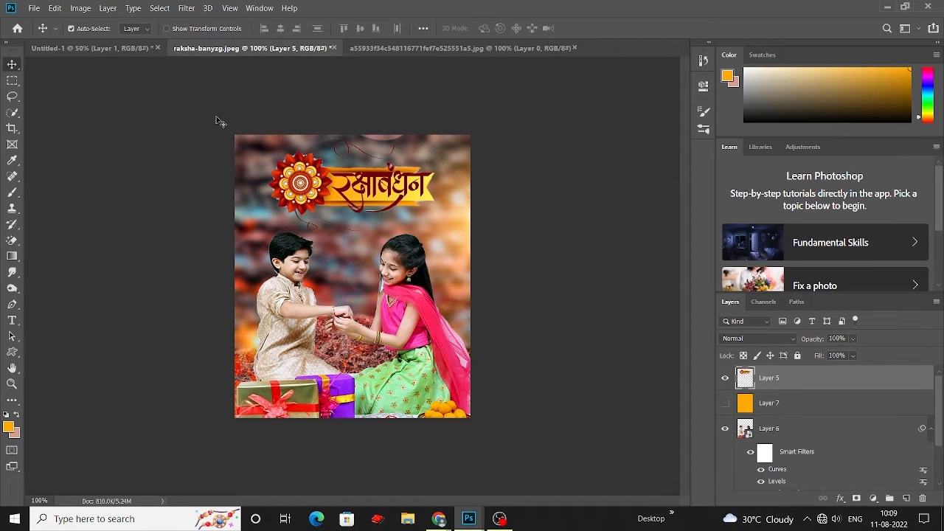
left_click(80, 8)
mouse_move(96, 39)
left_click(235, 37)
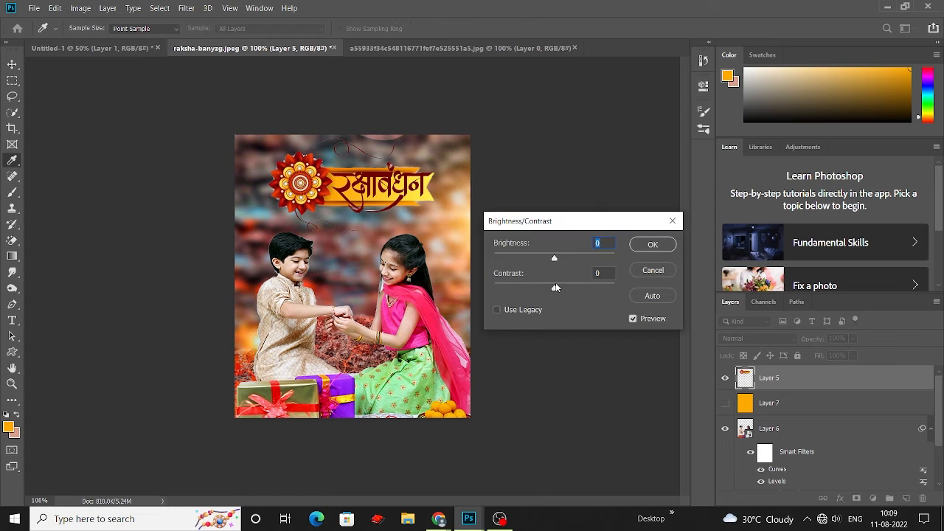
left_click(651, 243)
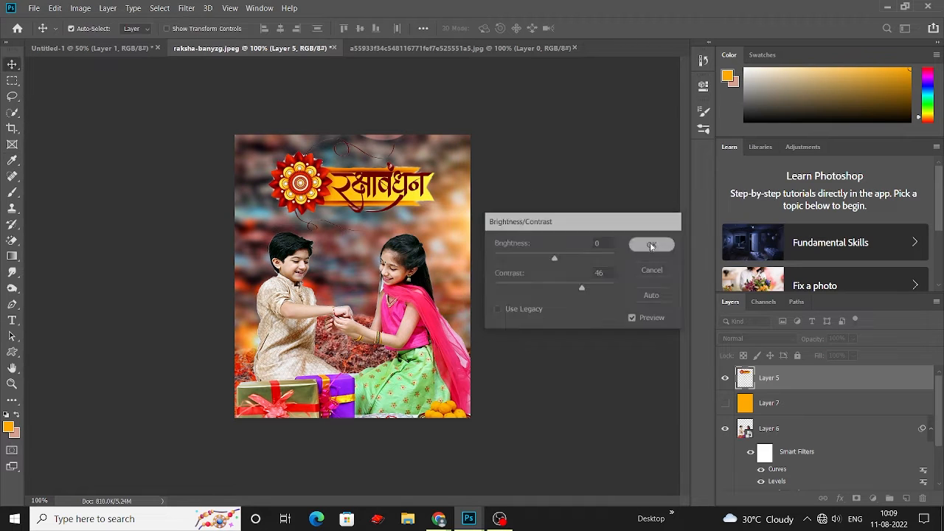
- Set the foreground to light orange and paint a soft glow on a new layer between the children and the sky layer
key("b")
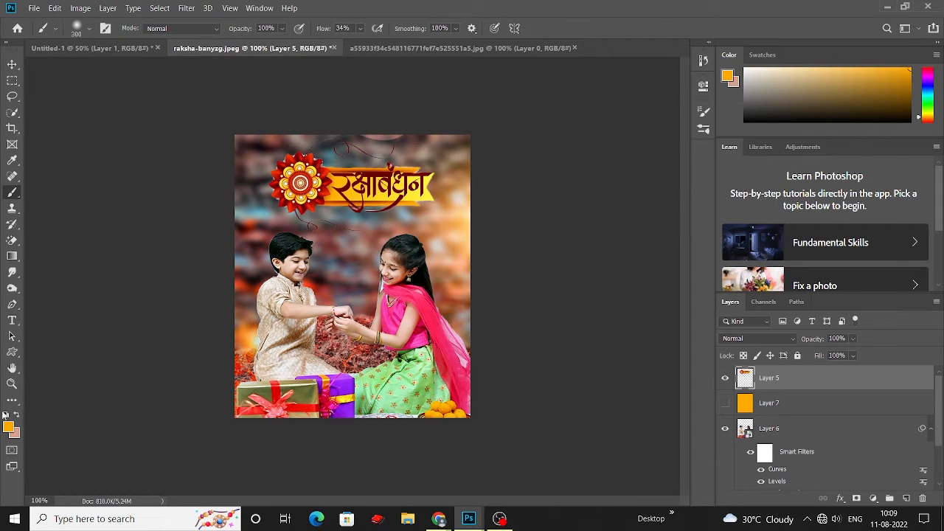
left_click(7, 430)
left_click(461, 214)
left_click(861, 221)
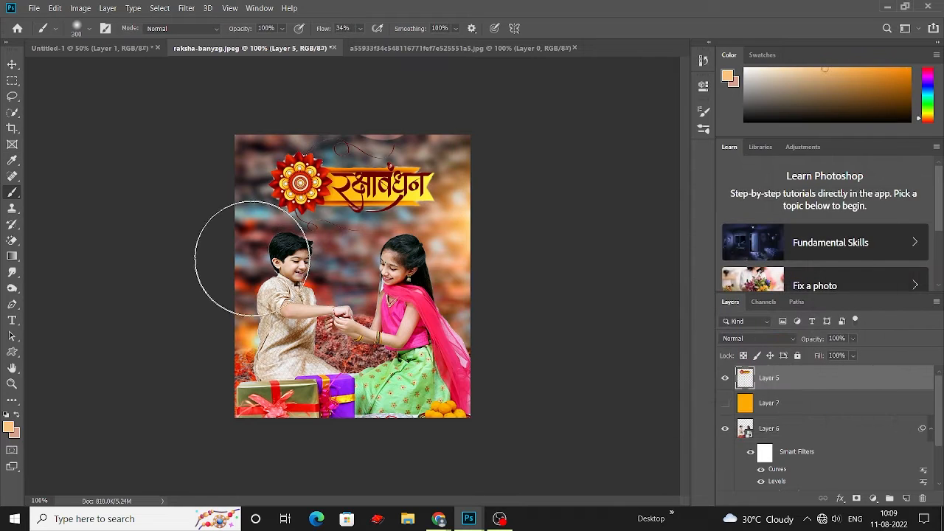
scroll(793, 445, "down", 3)
left_click(906, 499)
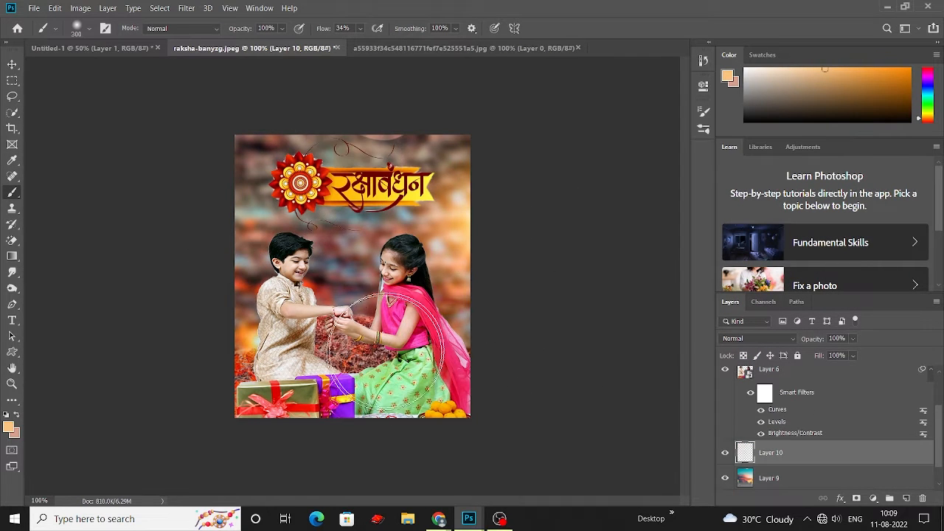
- Change the blend mode of the light orange glow layer and deselect the layer
left_click(12, 65)
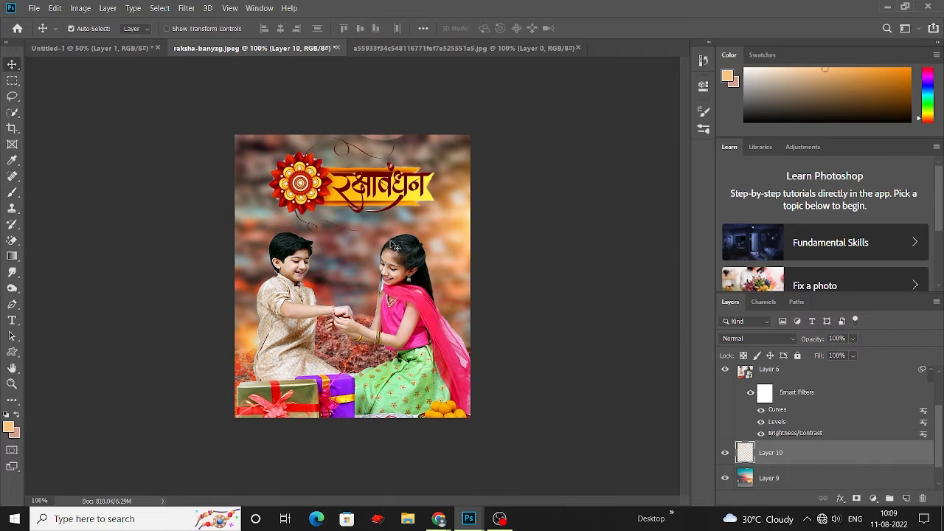
left_click(737, 340)
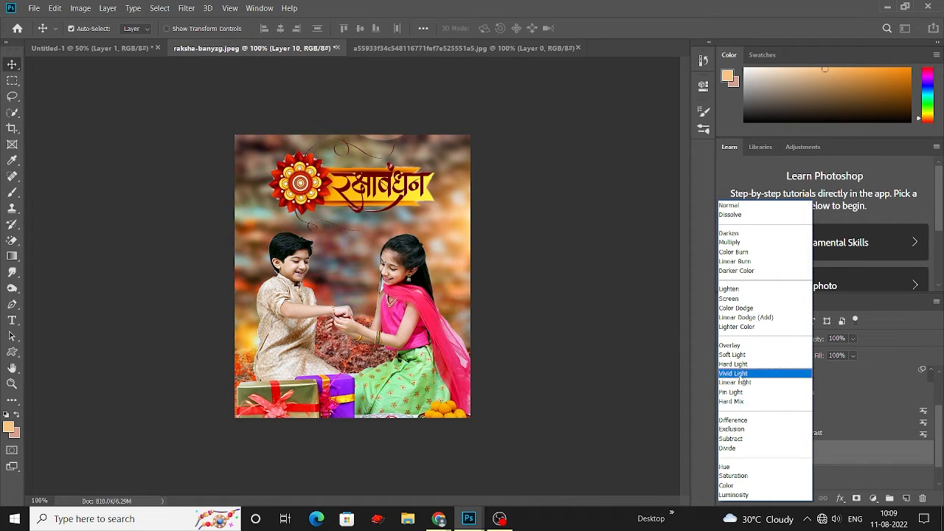
left_click(502, 337)
- Select the children's layer, choose the Smudge tool, and rasterize the layer so its edges can be retouched
key("ctrl+plus")
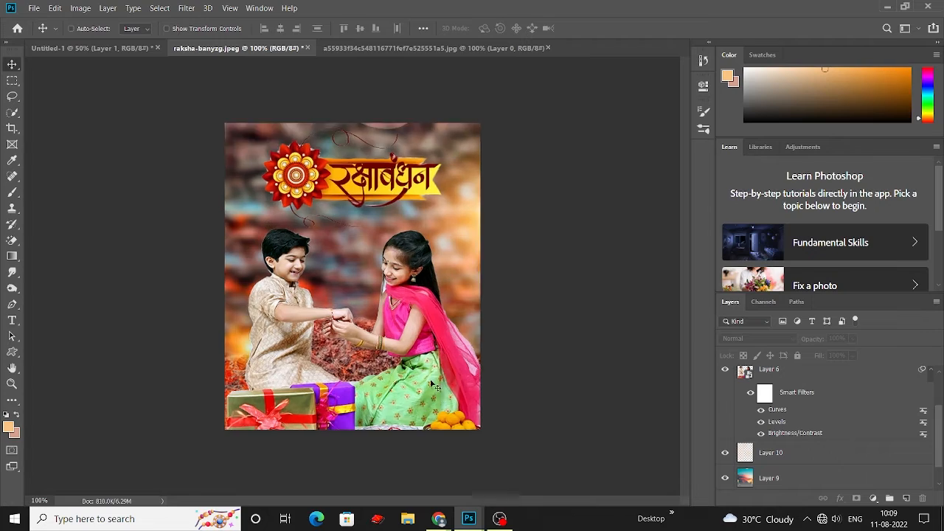
left_click_drag(435, 346, 509, 248)
scroll(804, 411, "down", 1)
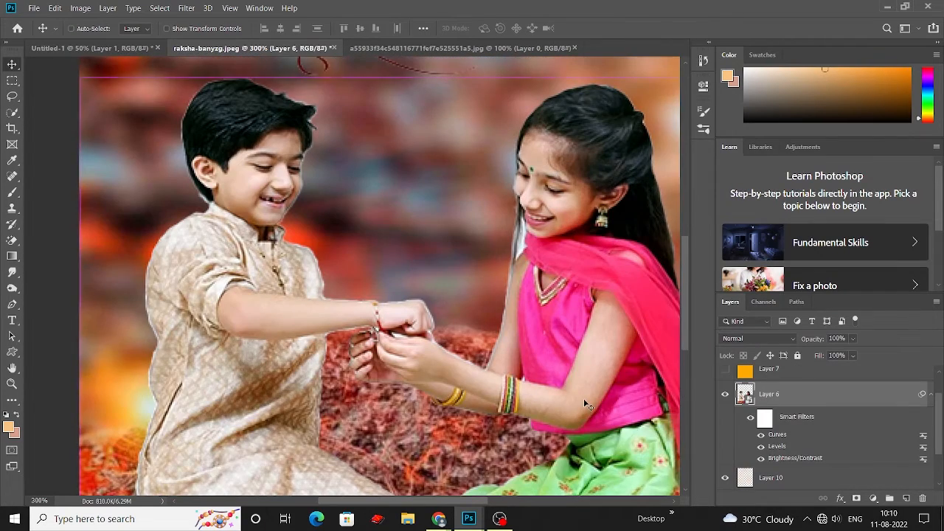
key("ctrl+plus")
left_click_drag(363, 365, 371, 410)
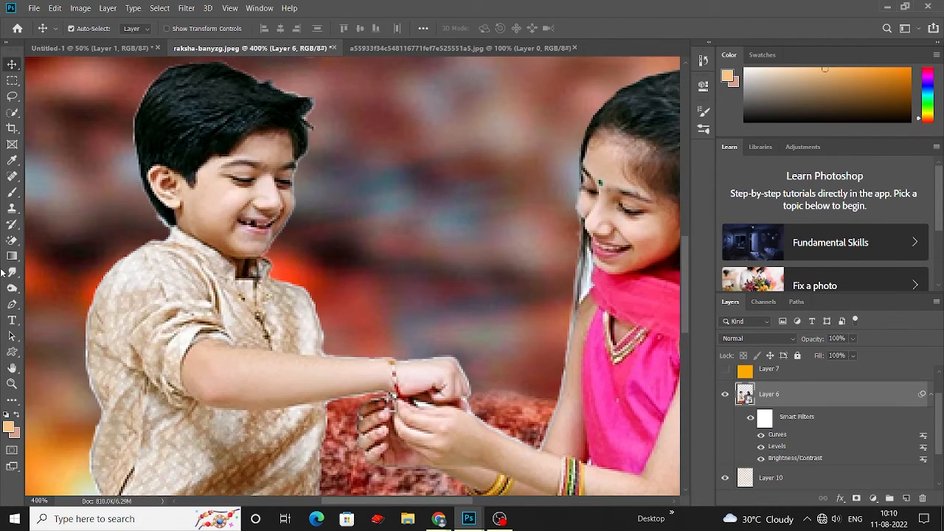
left_click(12, 272)
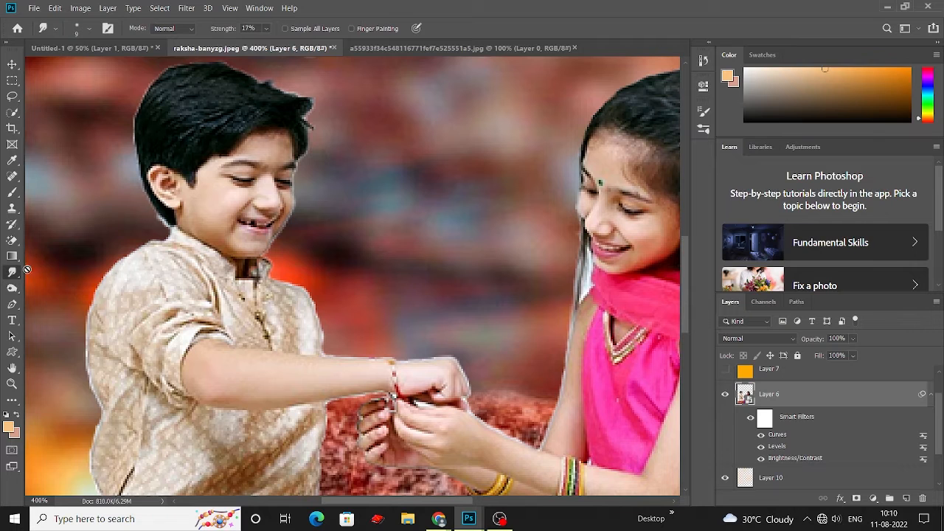
right_click(760, 396)
left_click(843, 207)
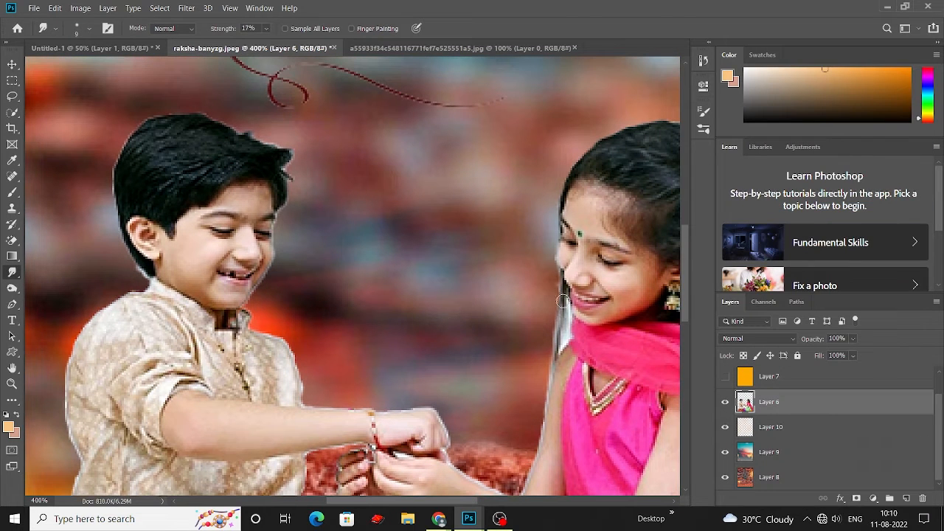
- Smudge the rough cut-out edges beside the girl's face and around the boy's hair, shoulders and kurta
mouse_move(564, 301)
left_mouse_down()
mouse_move(542, 394)
mouse_move(589, 346)
mouse_move(572, 384)
mouse_move(577, 185)
left_mouse_up()
left_click_drag(277, 242, 284, 284)
left_click_drag(320, 162, 305, 225)
left_click_drag(270, 186, 365, 190)
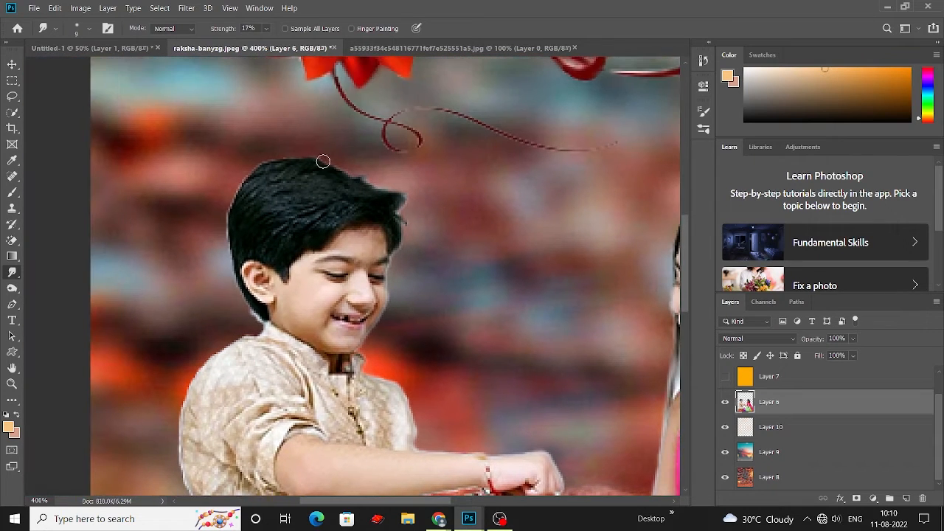
left_click_drag(231, 229, 237, 280)
mouse_move(248, 319)
left_mouse_down()
mouse_move(314, 283)
mouse_move(298, 304)
left_mouse_up()
left_click_drag(255, 345, 324, 284)
mouse_move(323, 472)
left_mouse_down()
mouse_move(354, 327)
mouse_move(349, 241)
left_mouse_up()
left_click_drag(325, 337, 343, 258)
left_click_drag(358, 332, 276, 281)
- Smudge the cut-out edges around the girl's skirt, dupatta, hair and arm
left_click_drag(649, 243, 339, 271)
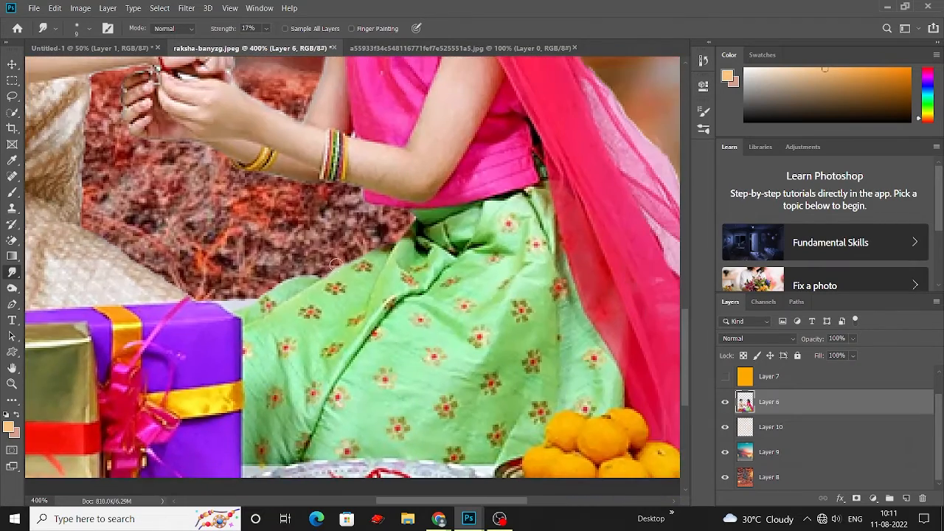
left_click_drag(246, 291, 286, 421)
left_click_drag(678, 259, 410, 264)
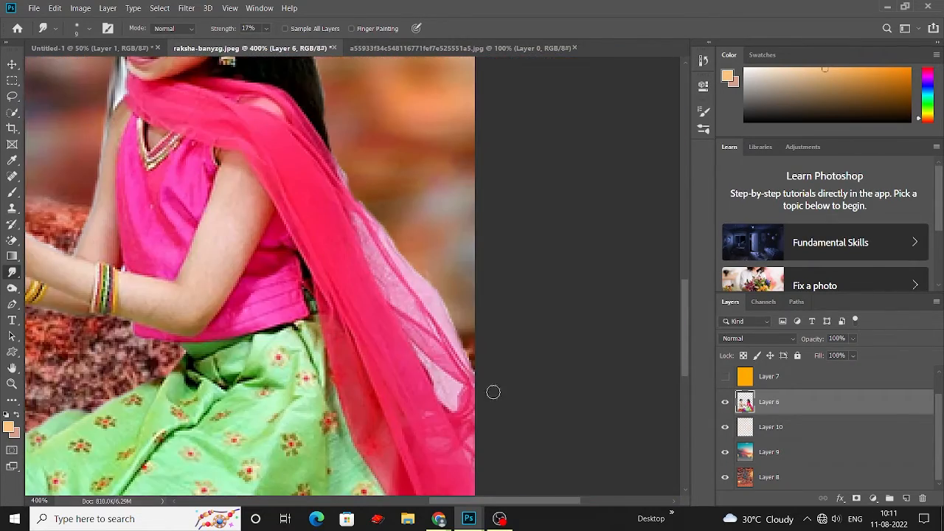
left_click_drag(319, 59, 418, 233)
left_click_drag(363, 126, 403, 251)
mouse_move(267, 377)
left_mouse_down()
mouse_move(373, 301)
mouse_move(344, 314)
left_mouse_up()
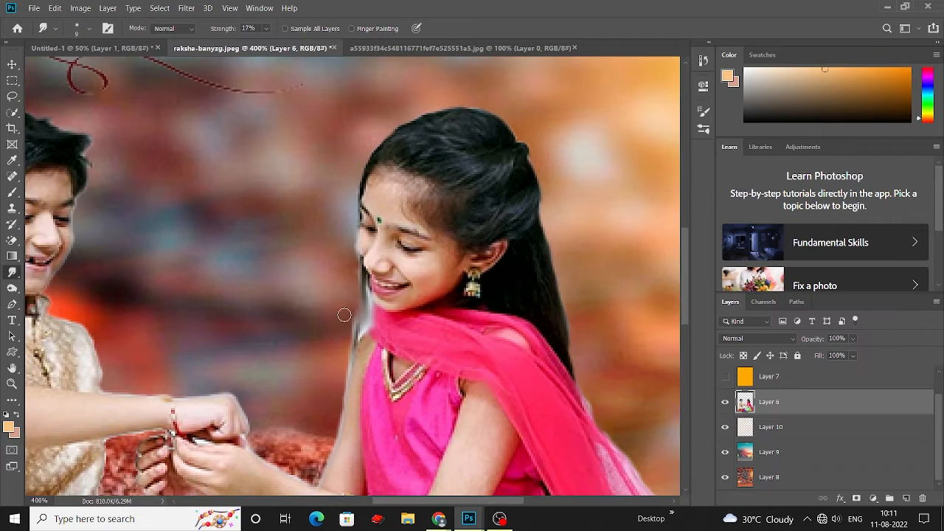
left_click_drag(108, 143, 261, 230)
key("ctrl+1")
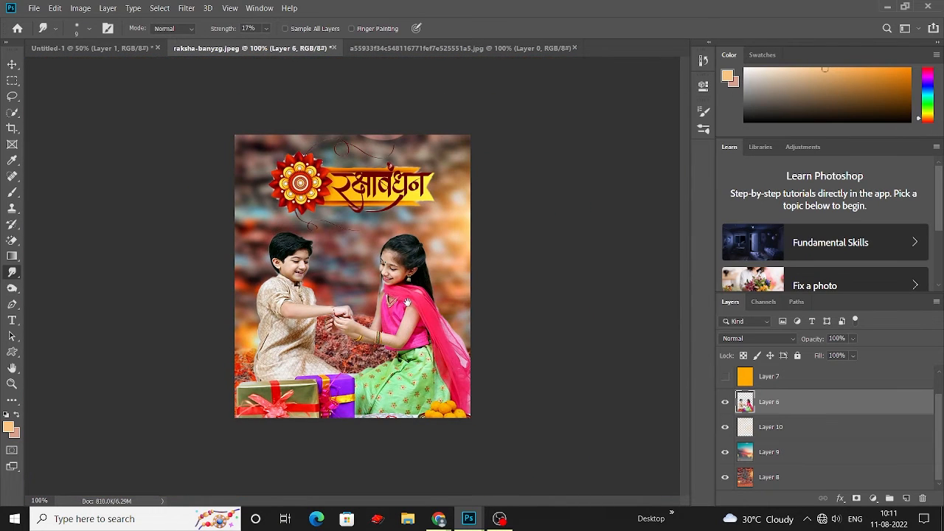
- Create a new layer above the children's layer and set the brush's foreground colour to white (ffffff)
left_click(907, 500)
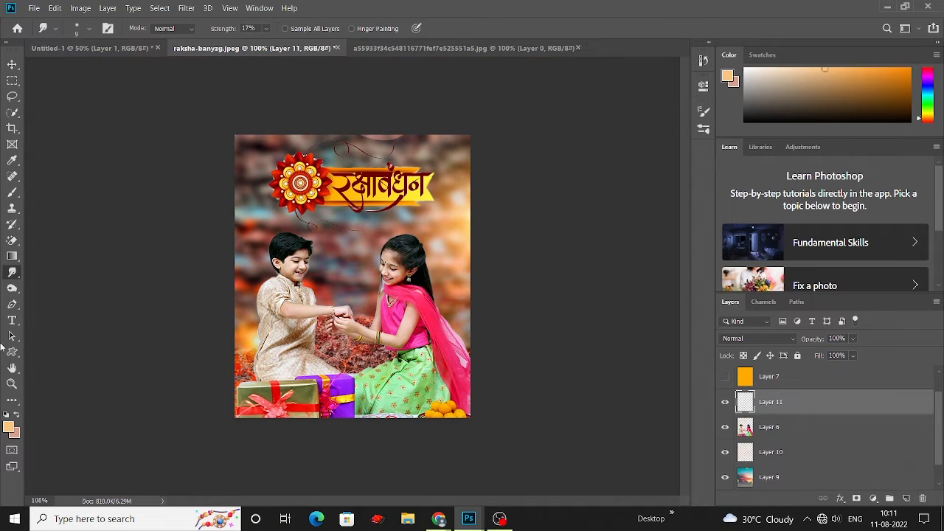
left_click(9, 428)
left_click_drag(583, 247, 580, 226)
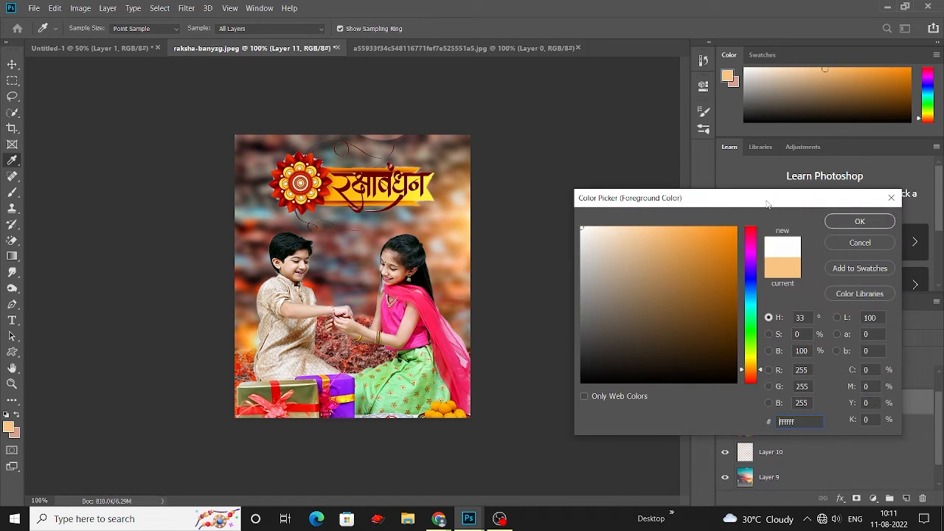
left_click(839, 226)
key("b")
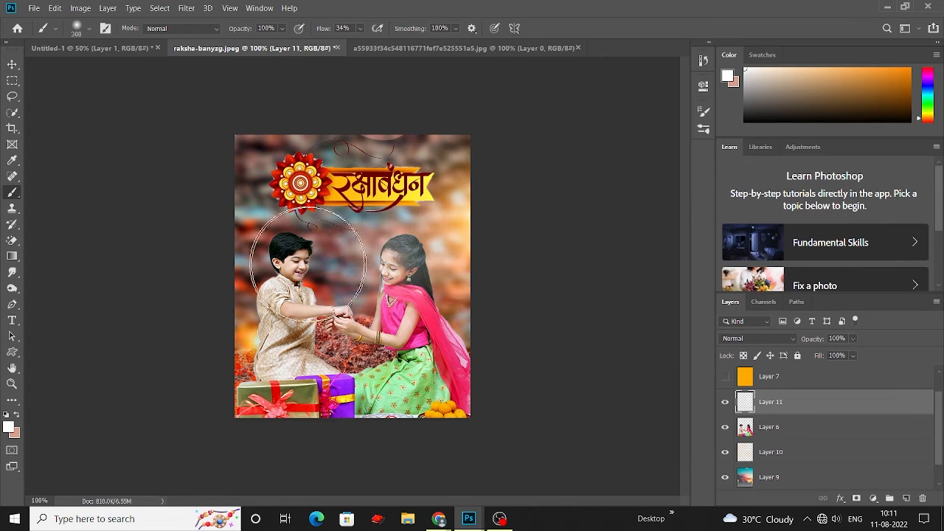
- Paint a soft white glow around both children's heads and move the glow layer beneath the children's layer
left_click(306, 264)
left_click(393, 267)
left_click(298, 265)
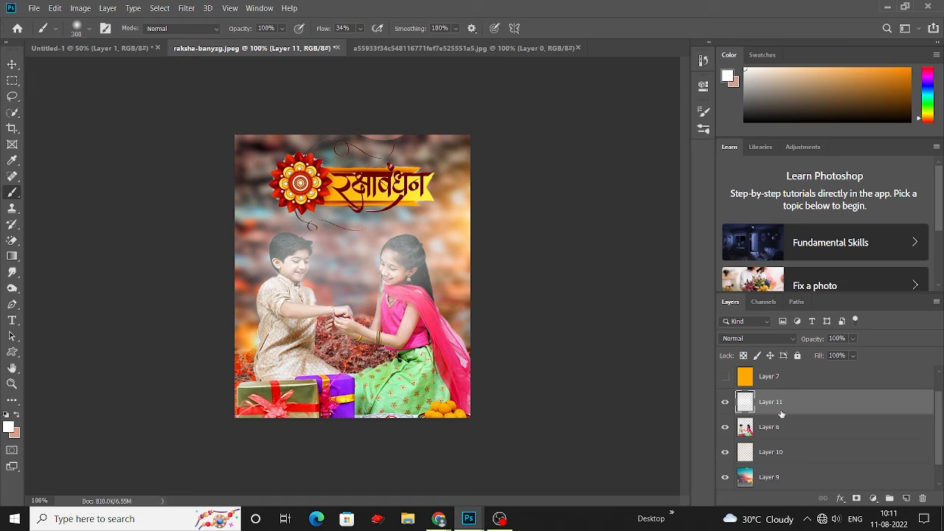
left_click_drag(781, 414, 773, 435)
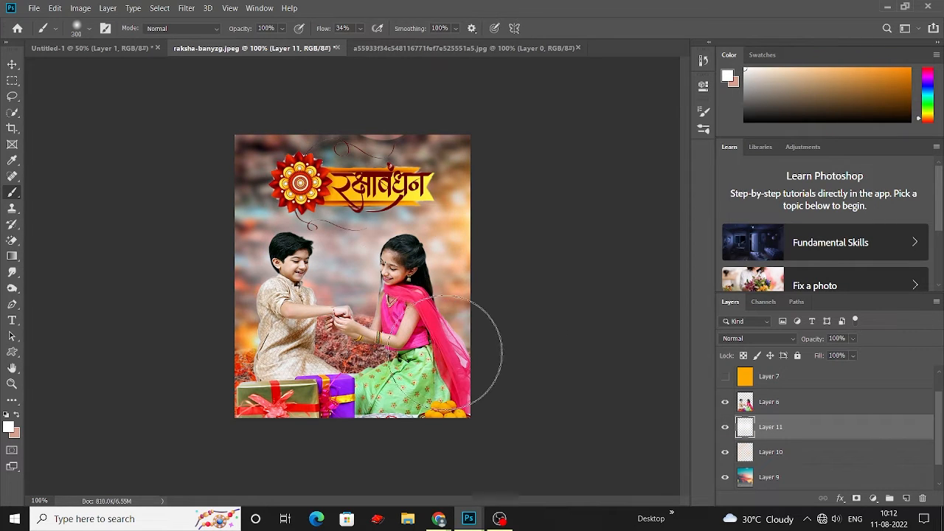
- Set the white glow layer's blend mode to Screen and its fill to 58%
key("v")
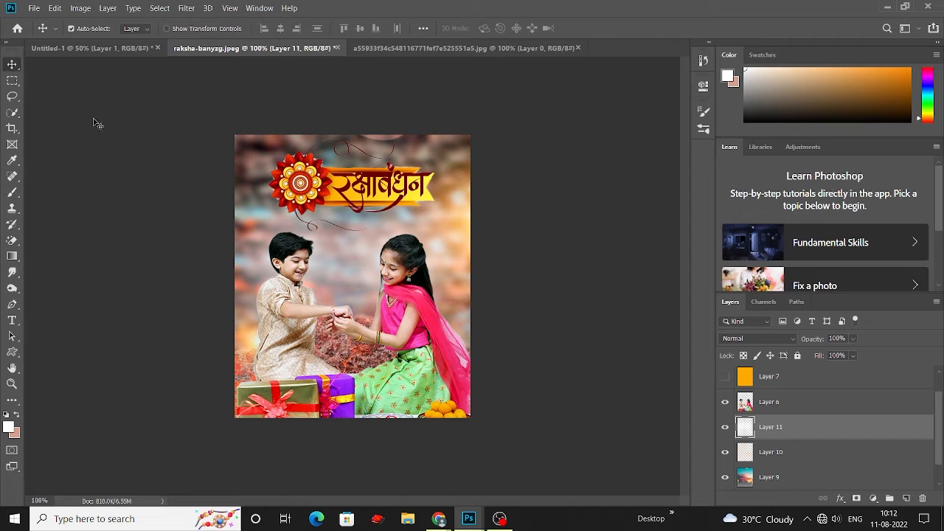
left_click(766, 342)
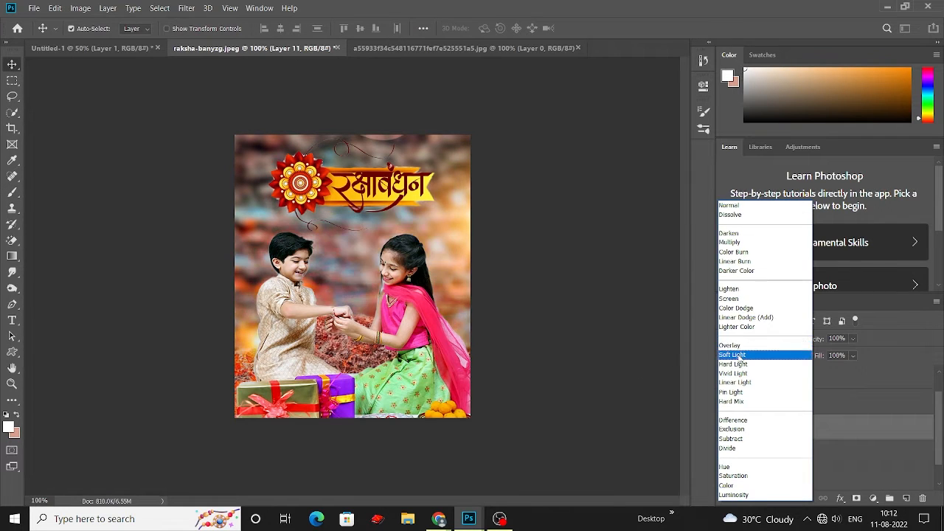
left_click(726, 300)
left_click_drag(845, 376, 843, 373)
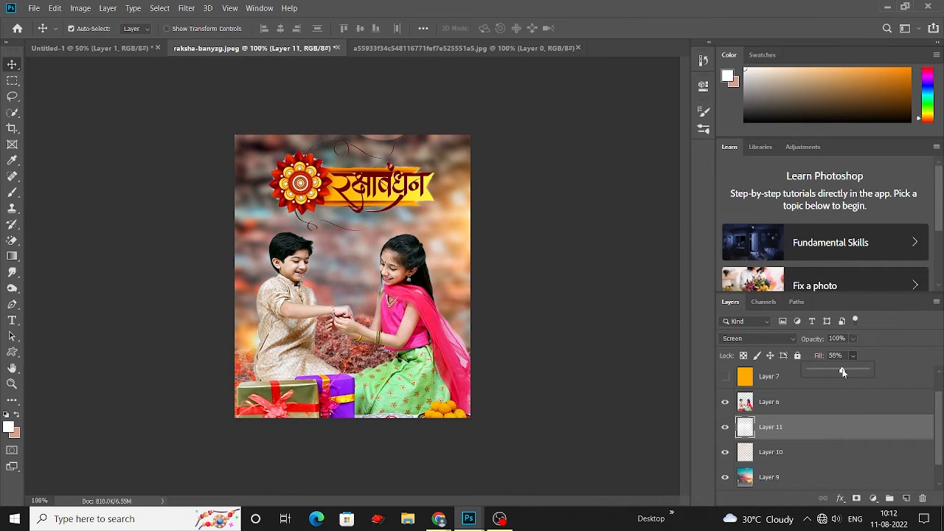
left_click(655, 324)
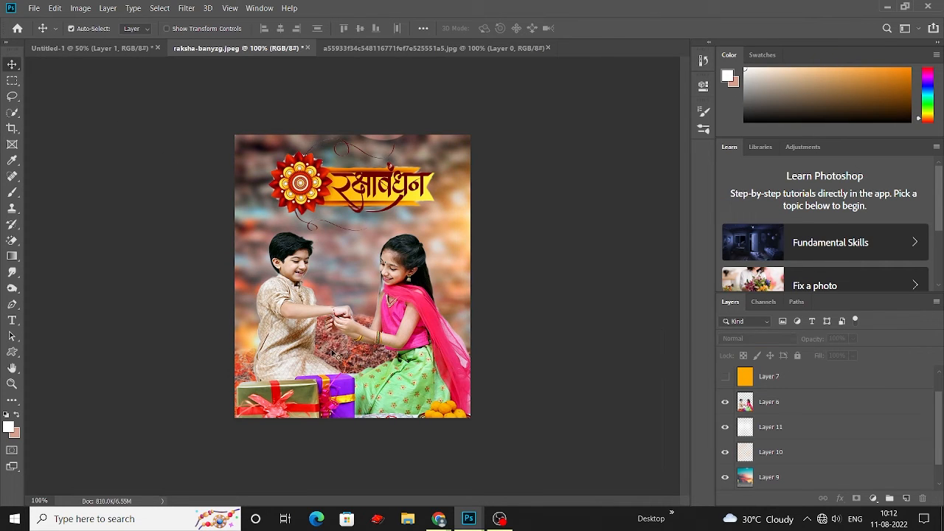
- Merge all layers, from the title banner down to the blurred background photo, into a single layer
scroll(835, 416, "up", 1)
left_click(789, 383)
scroll(837, 417, "down", 2)
left_click(819, 477, "shift")
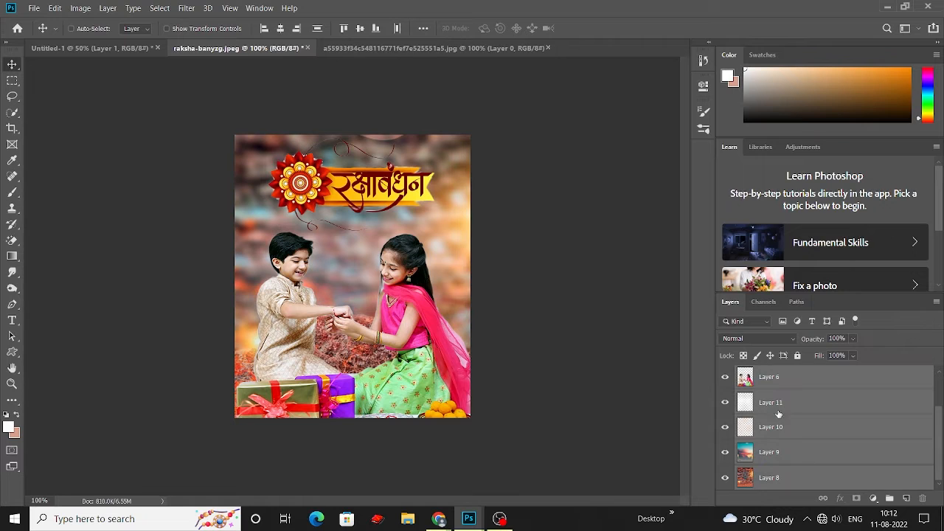
right_click(856, 440)
left_click(738, 354)
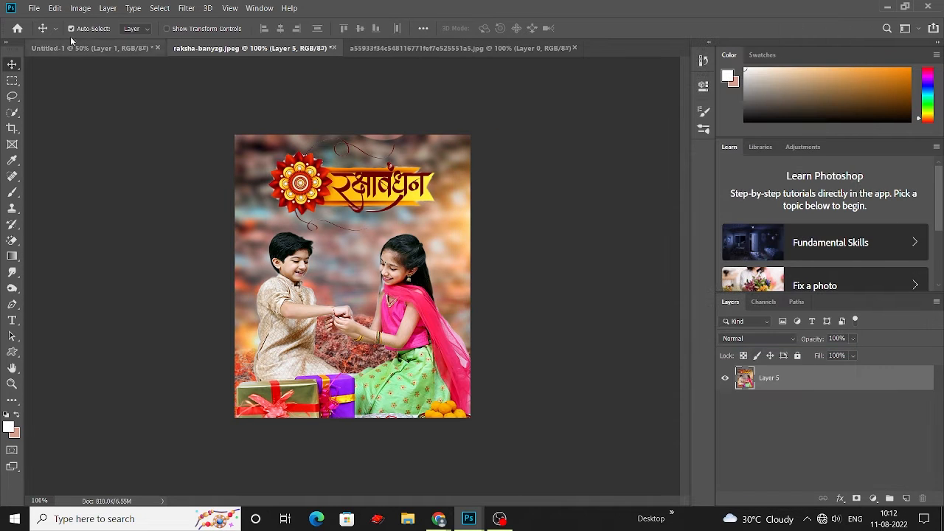
- Start the Camera Raw Filter on the merged poster layer and set Contrast to +46
left_click(186, 8)
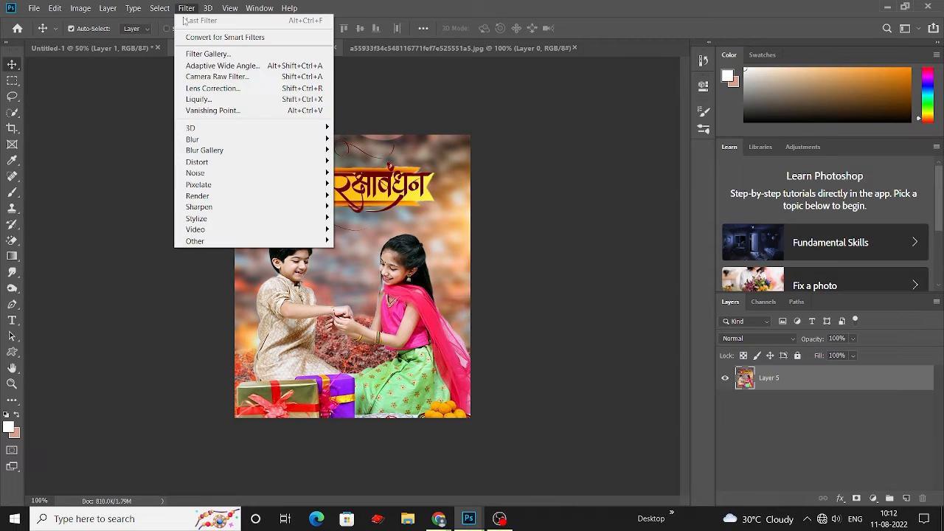
left_click(217, 76)
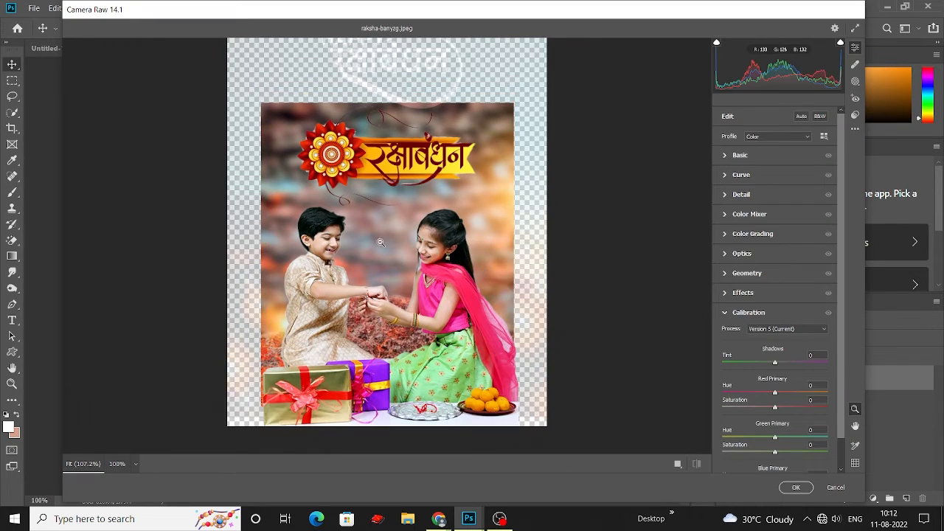
left_click(380, 244)
left_click_drag(424, 273, 433, 252)
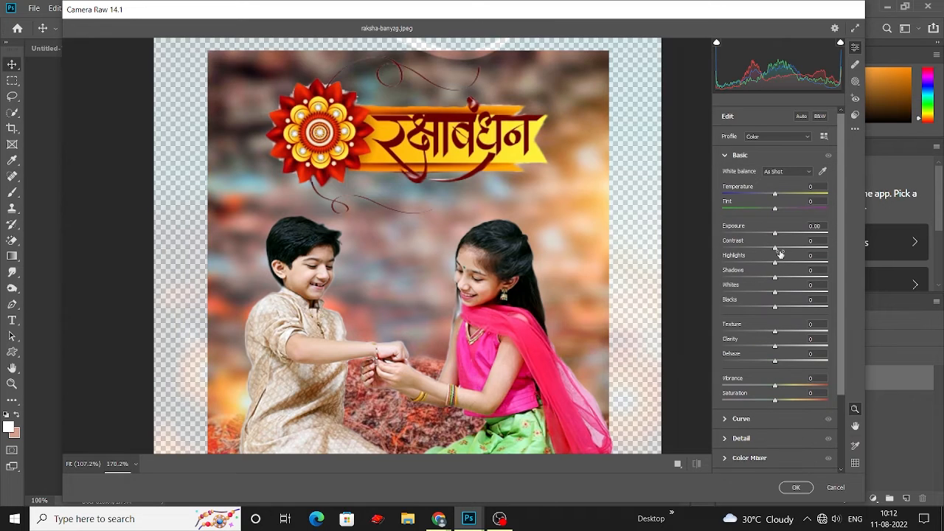
left_click_drag(776, 248, 799, 247)
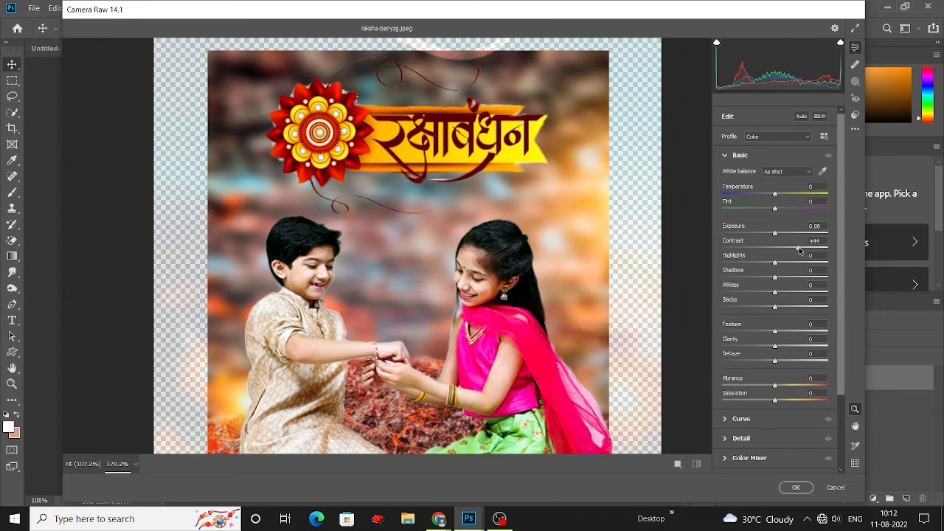
scroll(526, 296, "down", 5)
scroll(525, 295, "up", 1)
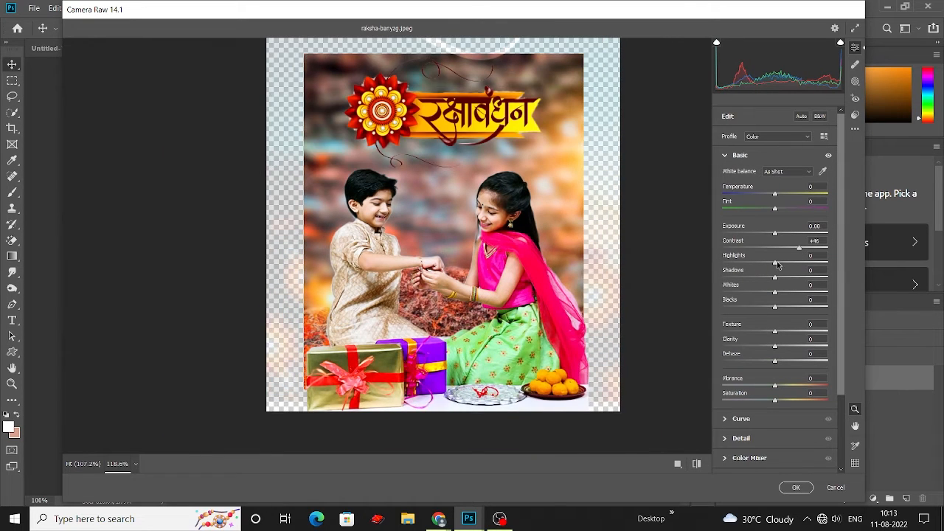
- Set Shadows to +27, Whites to +29, Blacks to -60, Texture to -36, Clarity to -7 and Dehaze to +34
left_click_drag(771, 276, 772, 346)
scroll(476, 280, "up", 4)
scroll(476, 280, "down", 1)
left_click_drag(475, 280, 484, 282)
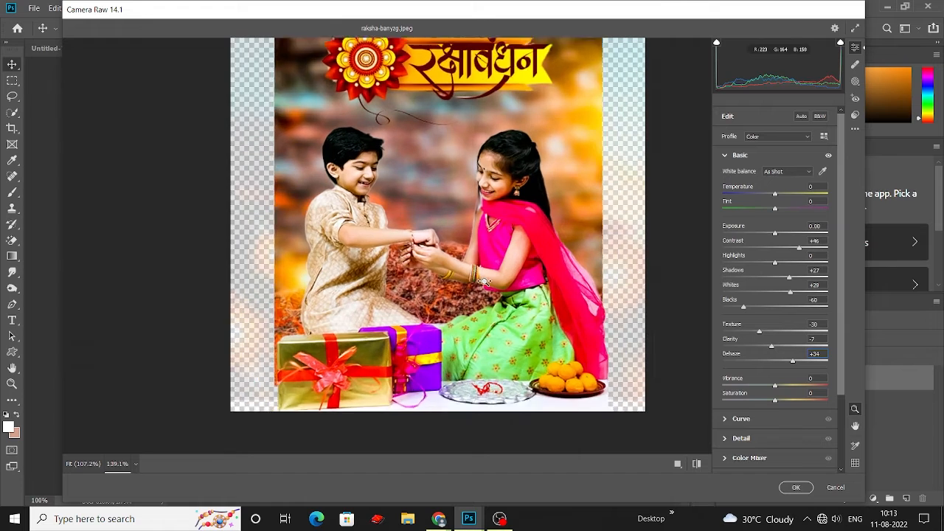
scroll(484, 281, "up", 2)
scroll(756, 333, "down", 2)
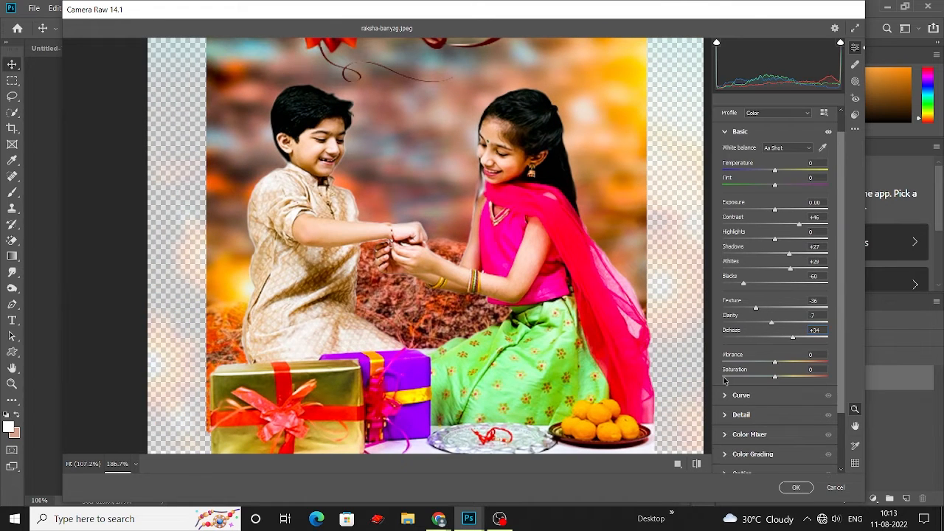
- Add colour noise reduction to the poster and lower Dehaze to about +6
left_click(741, 391)
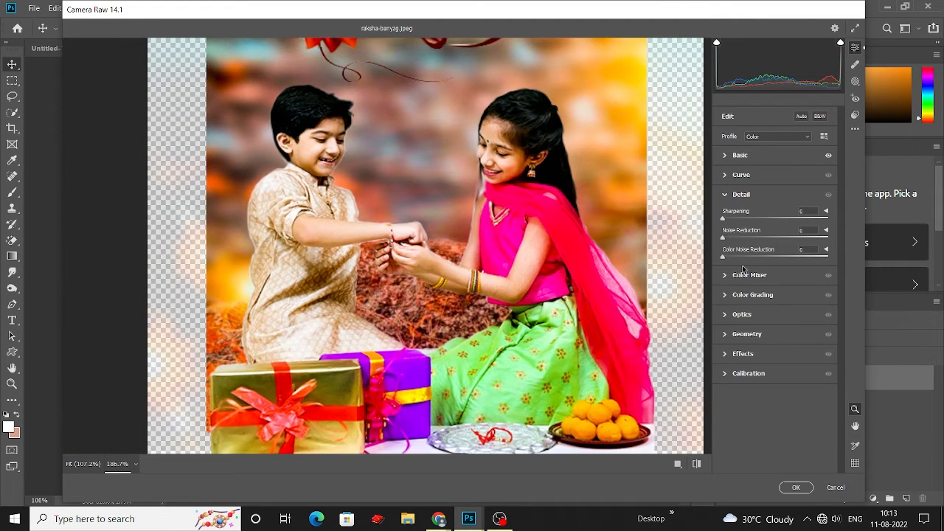
left_click_drag(756, 260, 761, 260)
left_click(749, 275)
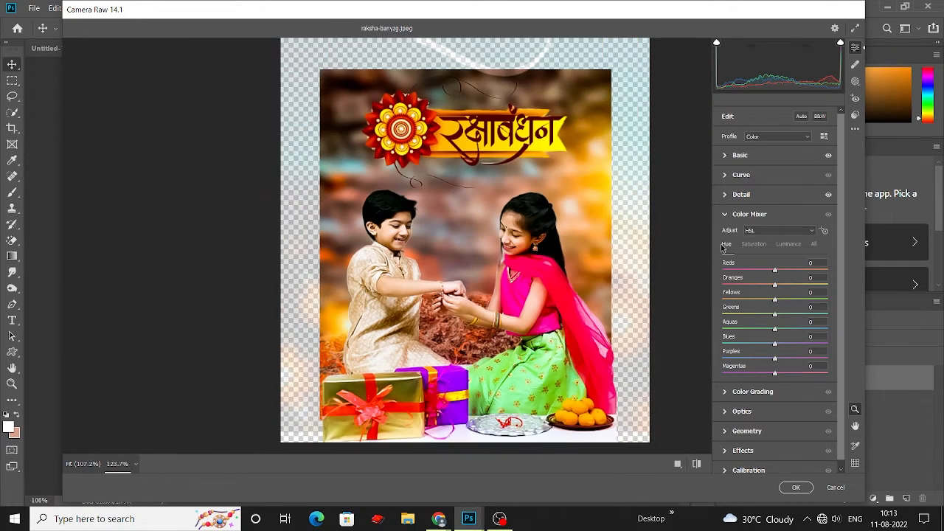
left_click(730, 155)
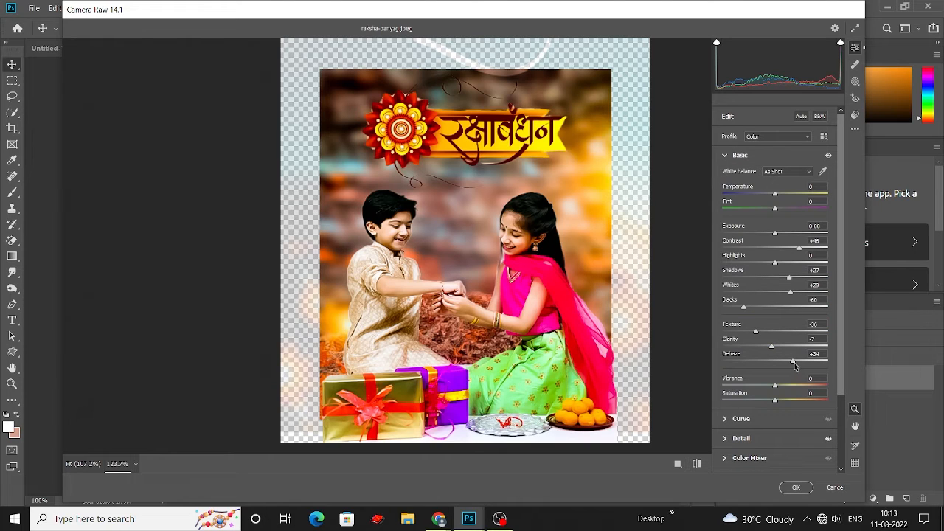
left_click_drag(795, 363, 781, 362)
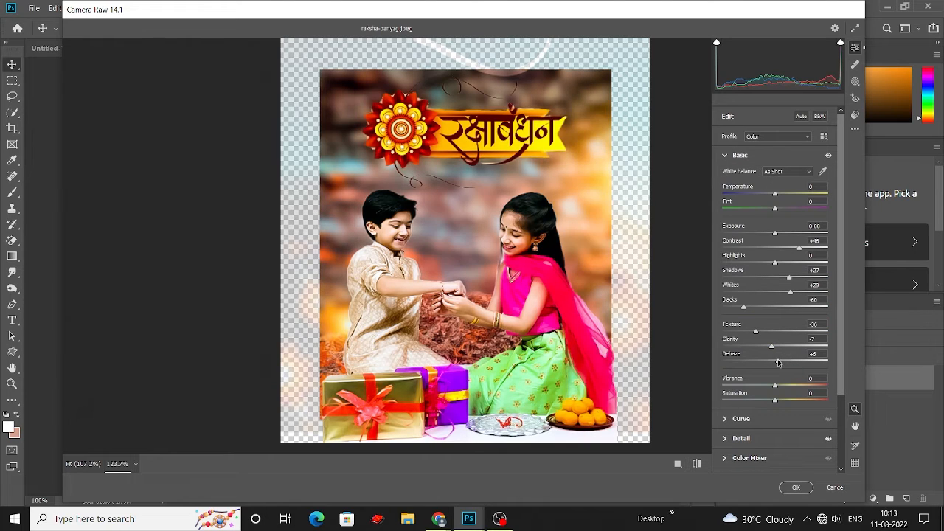
- Shift the Color Mixer hues to Reds -29, Yellows -58, Aquas +67 and Magentas +56
left_click(723, 458)
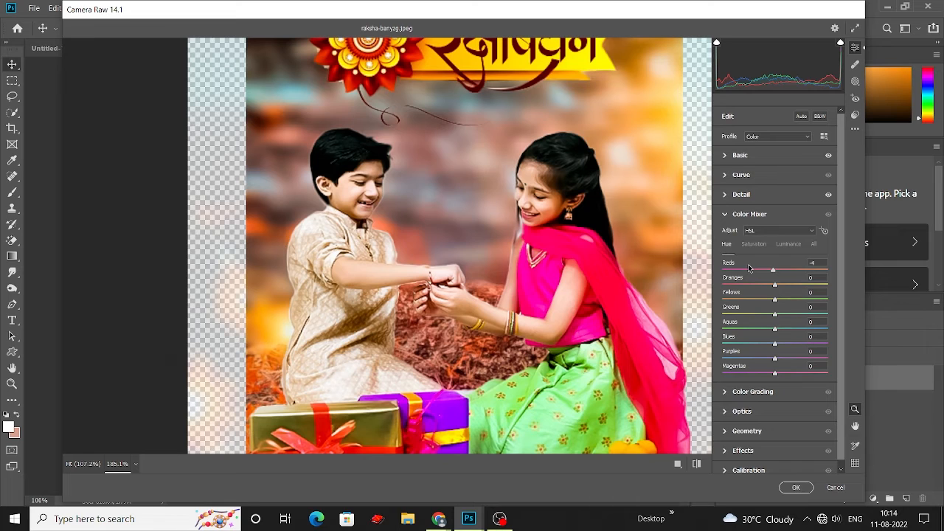
left_click_drag(749, 269, 751, 271)
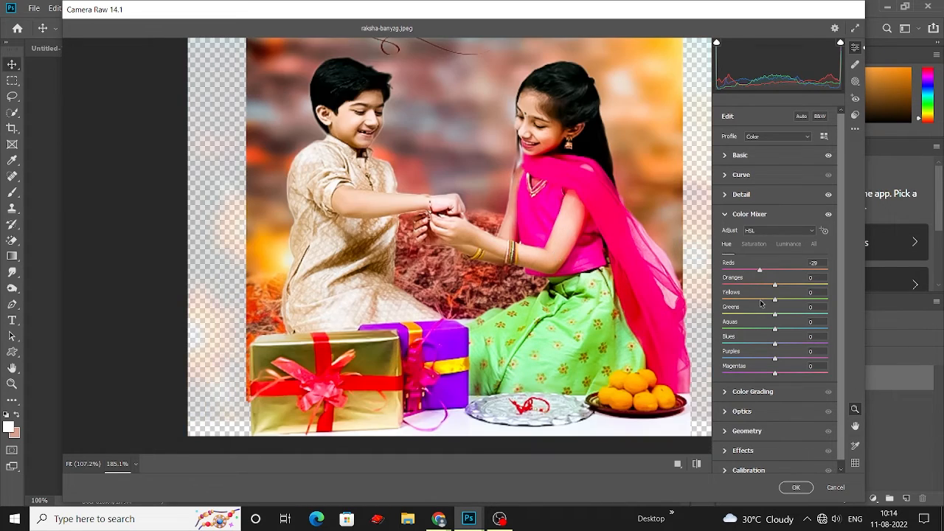
left_click_drag(744, 300, 744, 300)
scroll(546, 251, "down", 3)
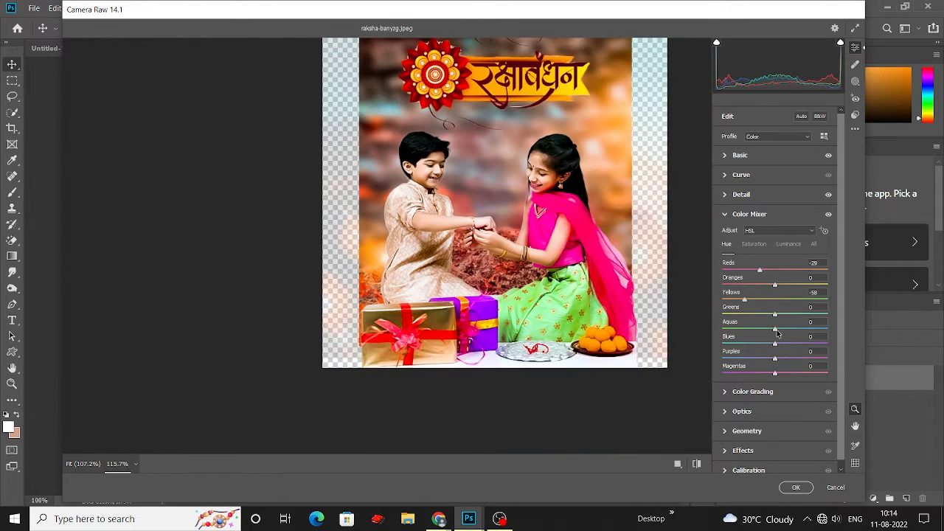
left_click_drag(777, 334, 812, 326)
scroll(562, 229, "down", 1)
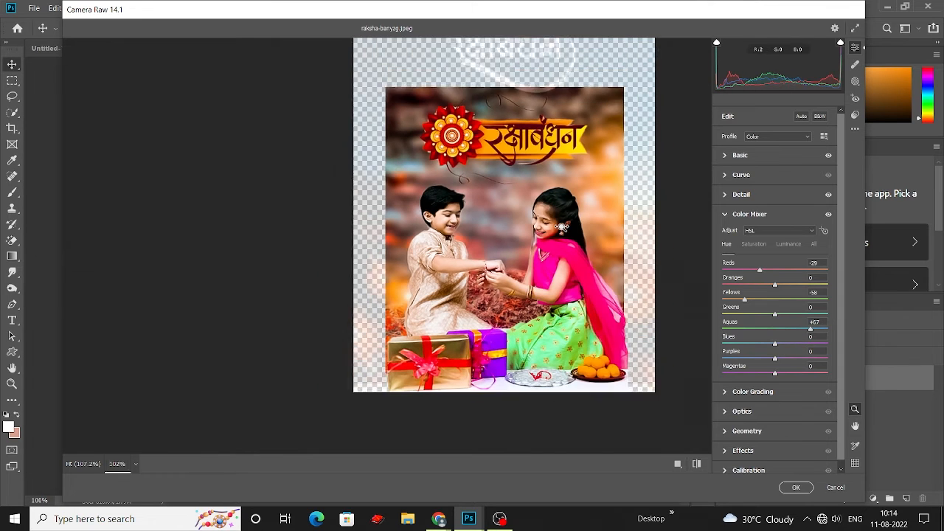
scroll(562, 228, "up", 2)
left_click_drag(767, 367, 793, 373)
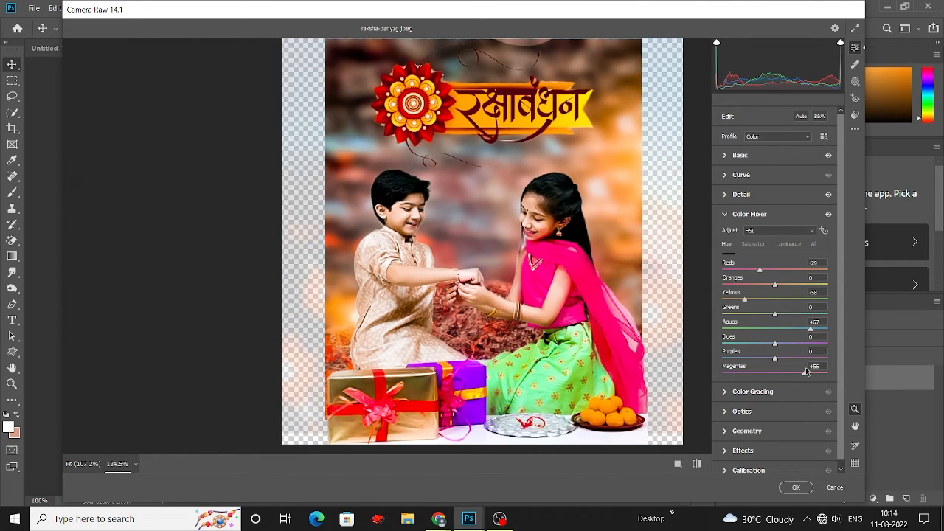
- Set the Color Mixer saturation to Reds +10, Oranges -20, Yellows +36 and Greens +40, and apply the filter
scroll(457, 264, "up", 2)
left_click(754, 243)
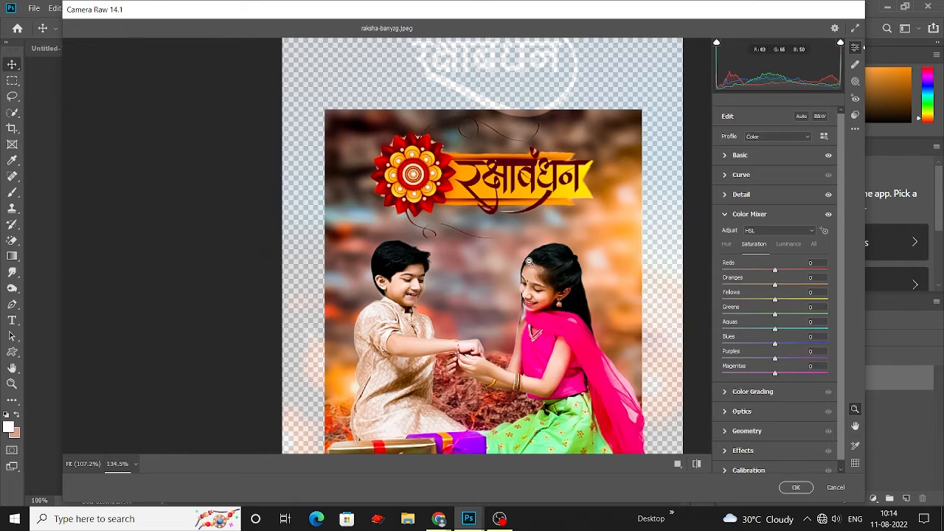
mouse_move(775, 271)
left_mouse_down()
mouse_move(785, 270)
mouse_move(781, 279)
left_mouse_up()
scroll(582, 302, "down", 2)
left_click_drag(775, 314, 797, 316)
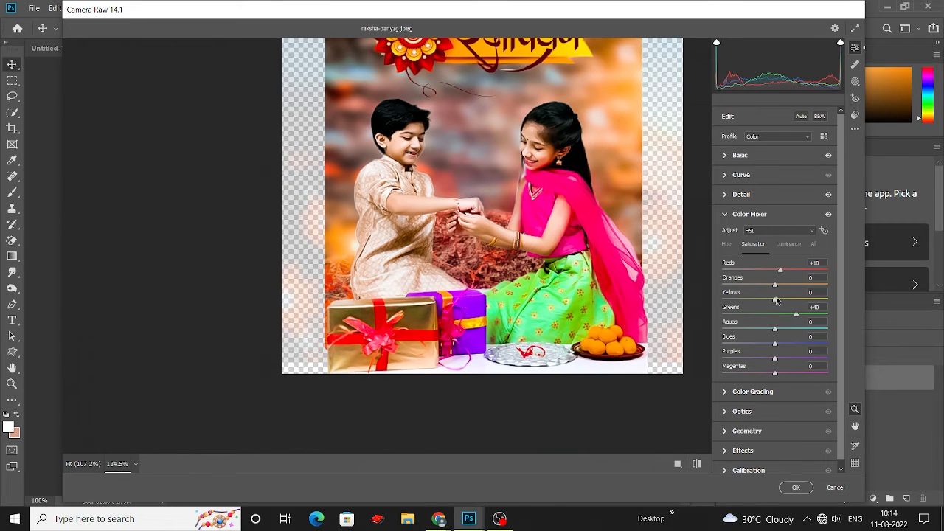
mouse_move(776, 299)
left_mouse_down()
mouse_move(794, 300)
mouse_move(747, 286)
mouse_move(768, 286)
left_mouse_up()
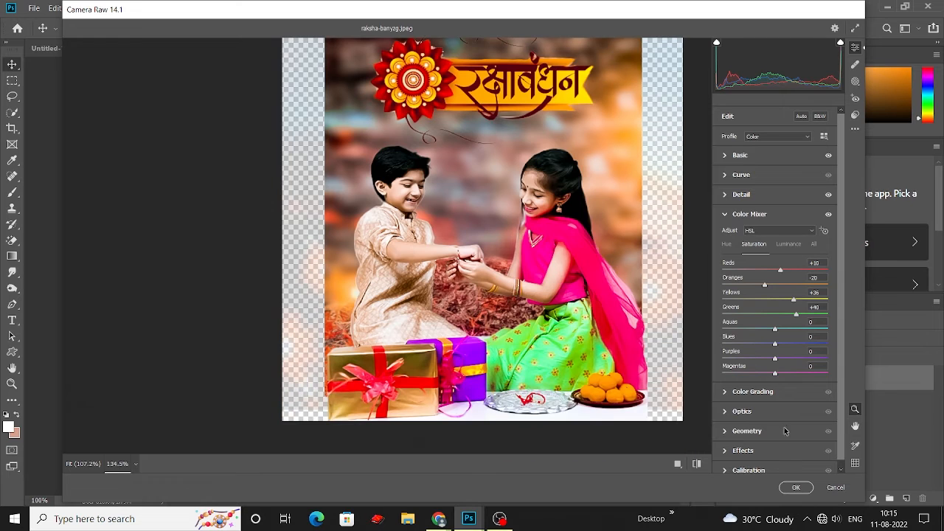
left_click(796, 487)
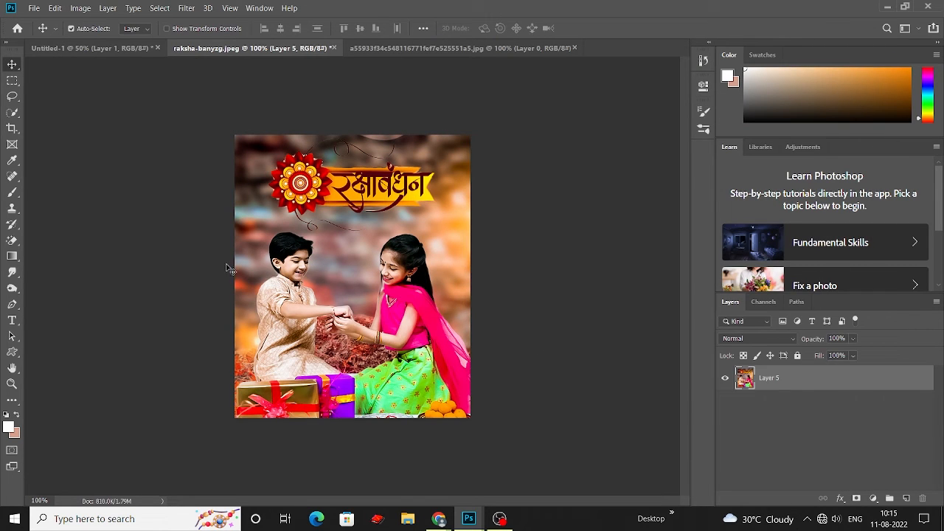
- Apply a Brightness/Contrast adjustment to the merged poster layer
left_click(80, 8)
mouse_move(99, 37)
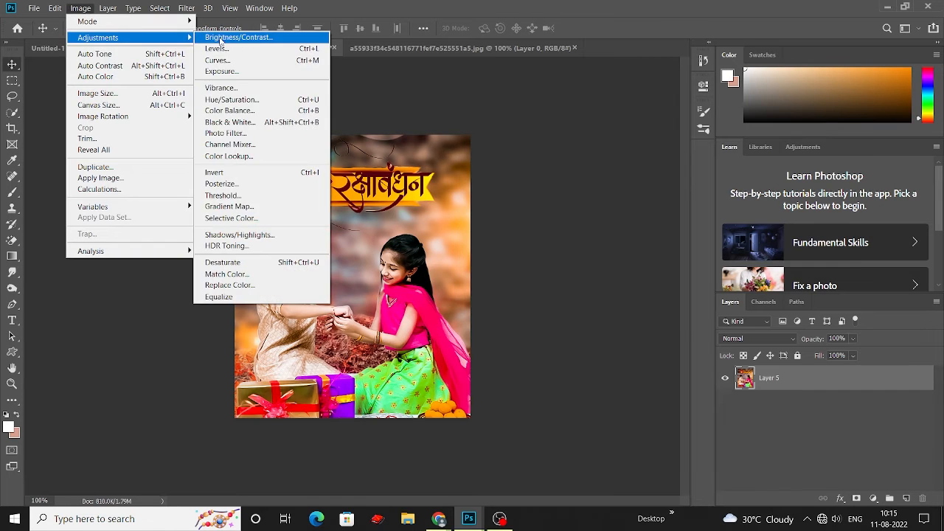
left_click(225, 37)
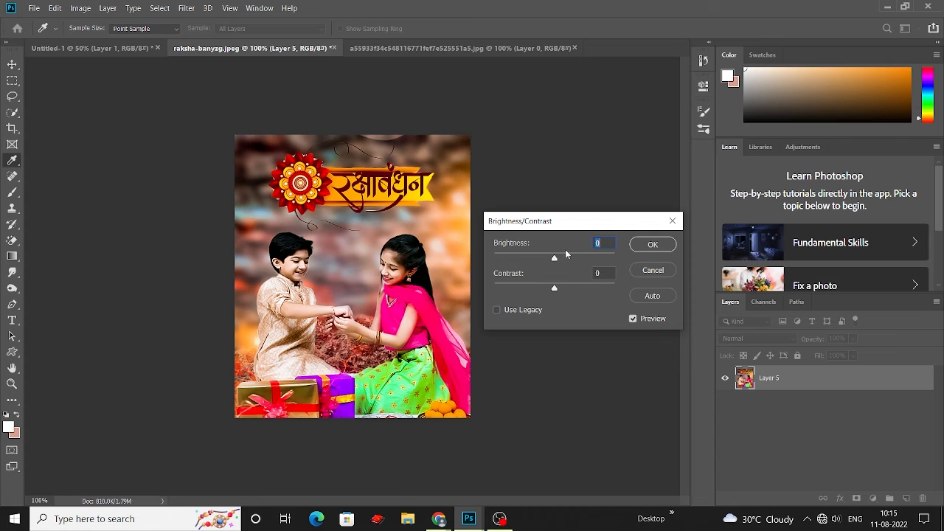
left_click(653, 245)
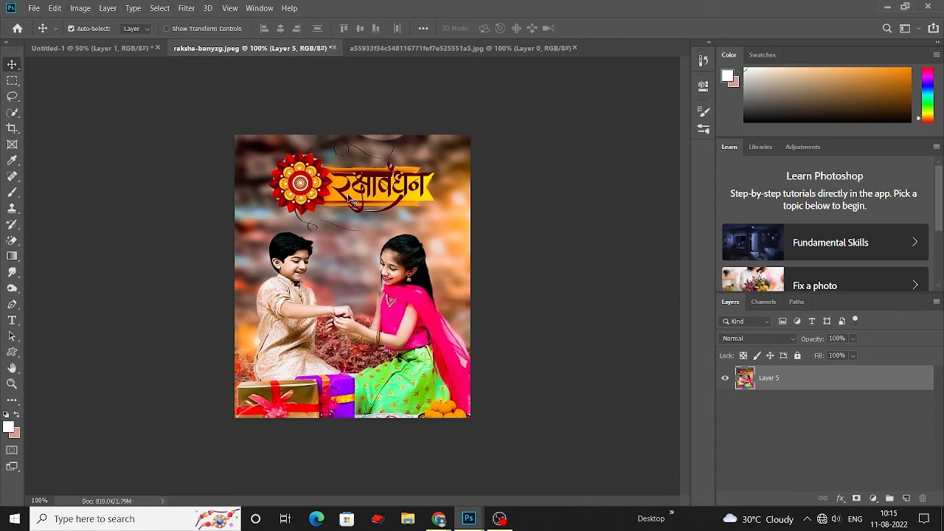
- Crop the poster to the canvas bounds, deleting the pixels outside it, and deselect the layer
left_click(12, 128)
key("Return")
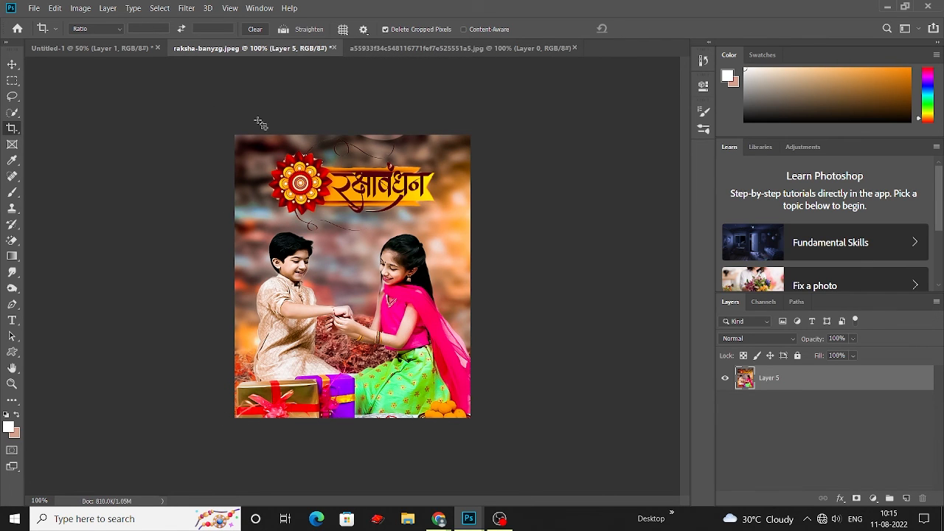
left_click(12, 65)
left_click(153, 124)
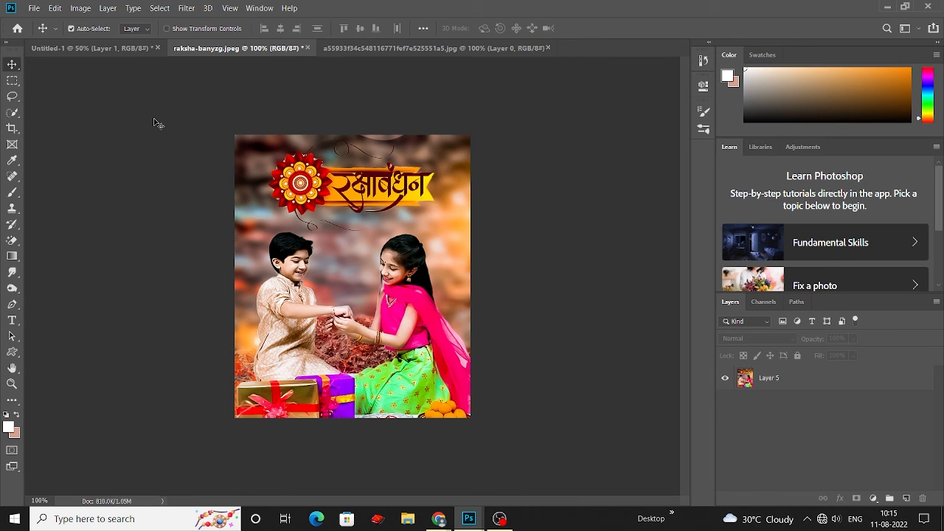